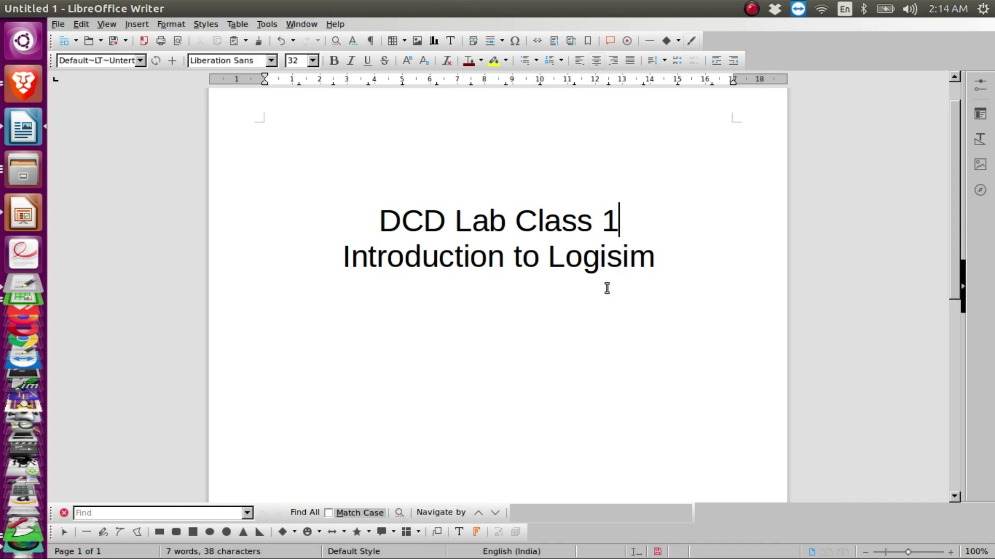
Copy the Logisim website address from the Brave browser and paste it into the gedit text document
{"action": "left_click", "coordinate": [34, 89]}
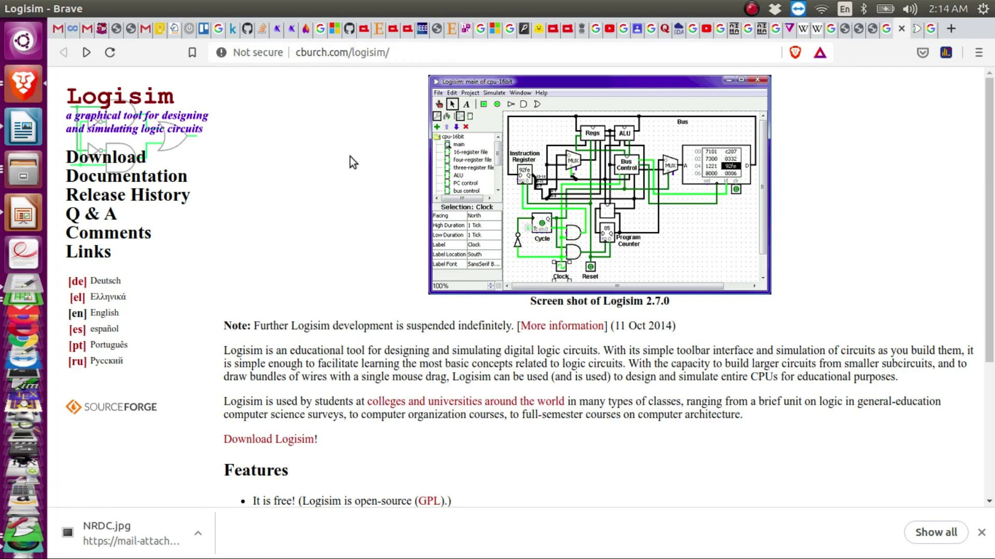
{"action": "key", "text": "ctrl+plus"}
{"action": "key", "text": "ctrl+plus"}
{"action": "key", "text": "ctrl+0"}
{"action": "left_click", "coordinate": [326, 52]}
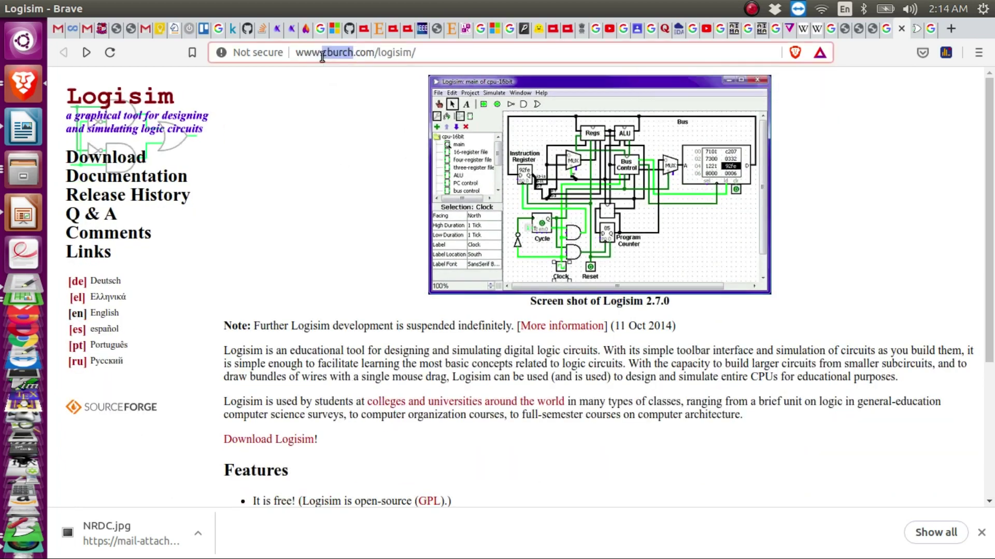
{"action": "right_click", "coordinate": [321, 55]}
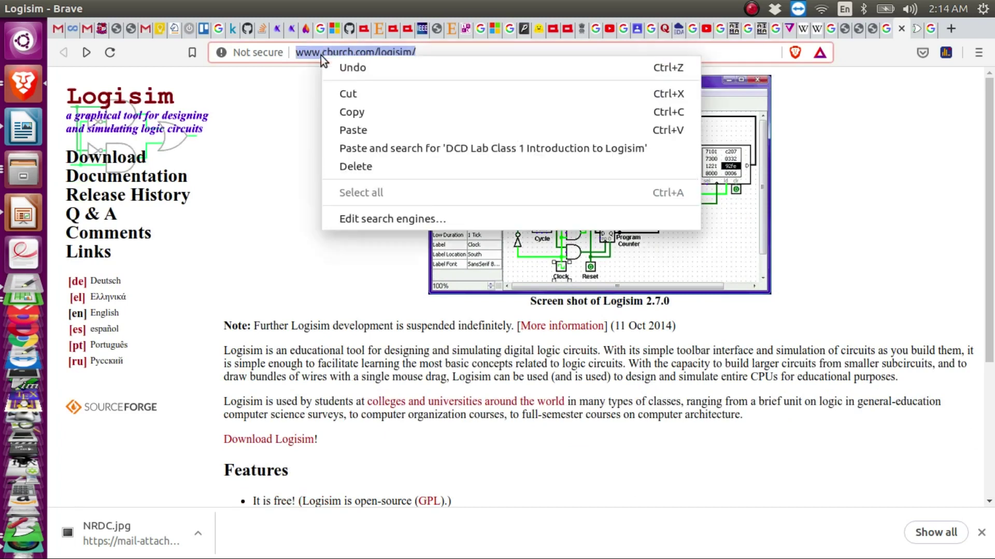
{"action": "left_click", "coordinate": [358, 112]}
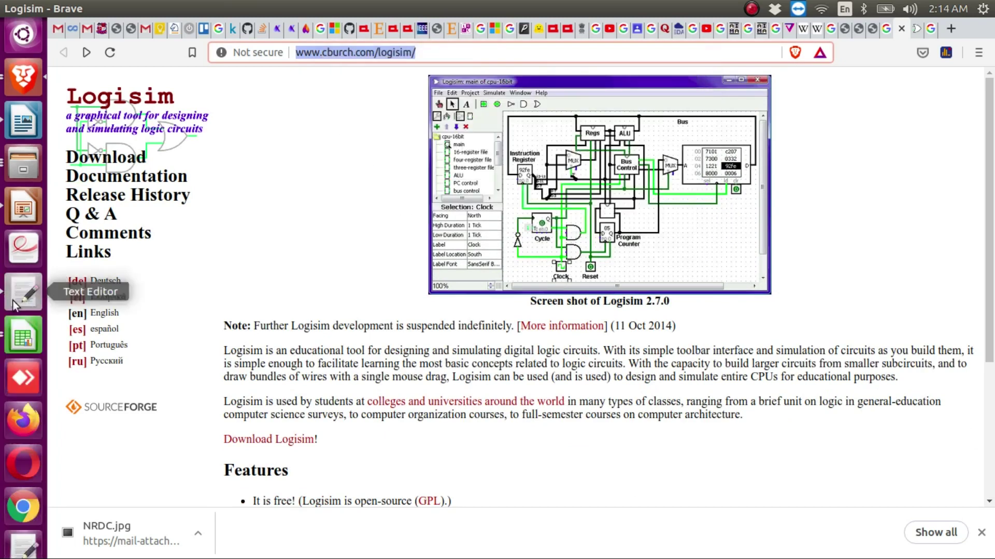
{"action": "left_click", "coordinate": [13, 301]}
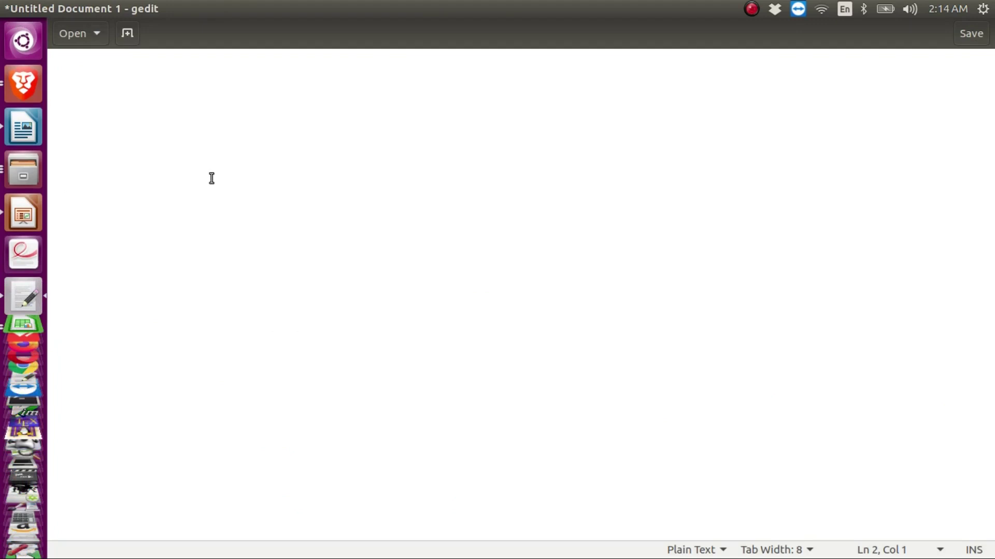
{"action": "key", "text": "ctrl+v"}
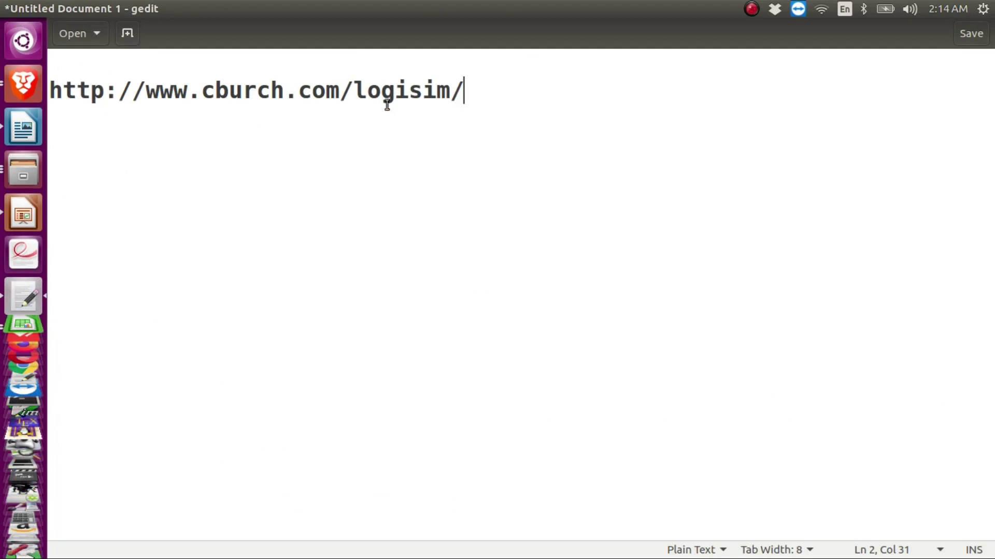
Switch back to Brave, open the Logisim site's Download page and examine the Java version requirement
{"action": "left_click", "coordinate": [28, 88]}
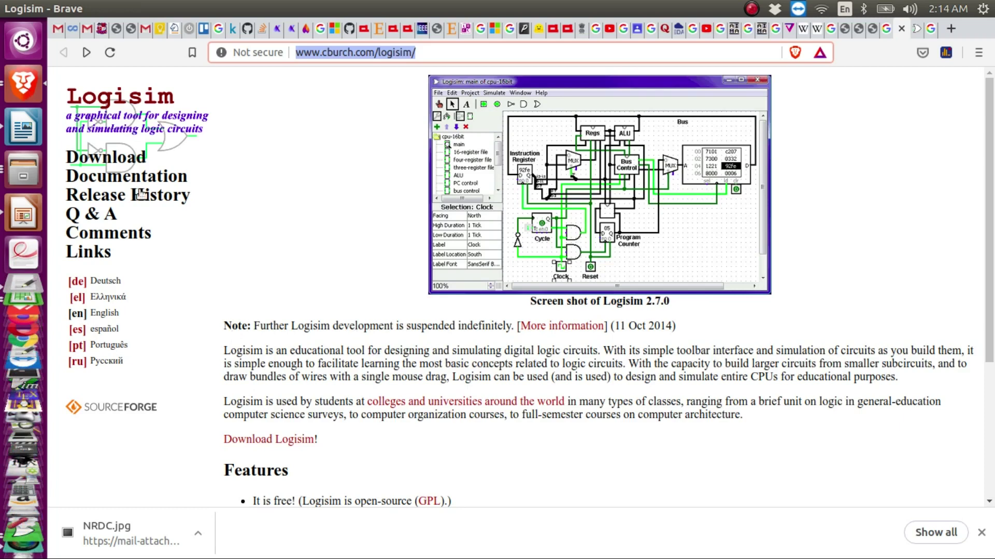
{"action": "left_click", "coordinate": [116, 163]}
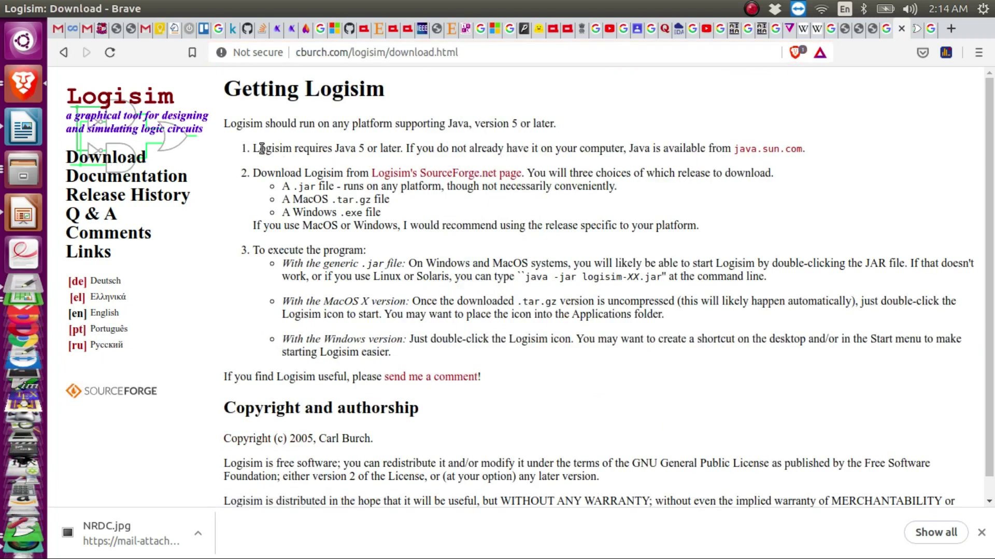
{"action": "left_click_drag", "start_coordinate": [335, 147], "coordinate": [400, 148]}
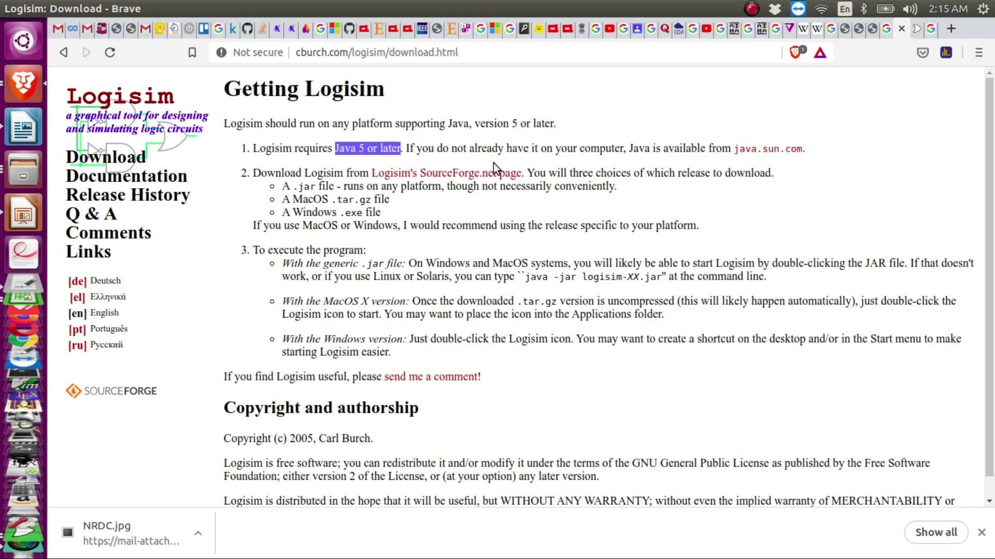
{"action": "left_click", "coordinate": [436, 239]}
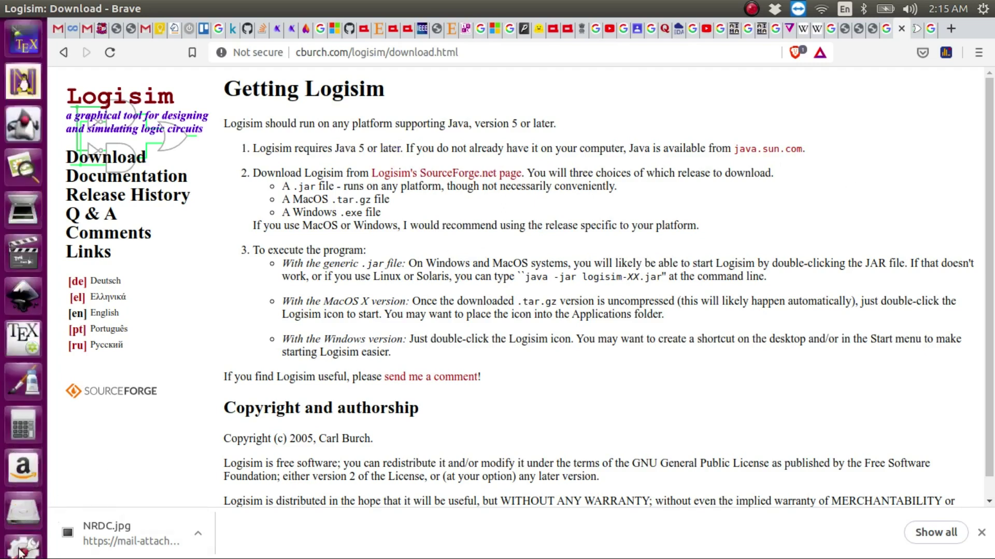
Switch to the running Logisim window and exit it, discarding the unsaved changes
{"action": "left_click", "coordinate": [36, 456]}
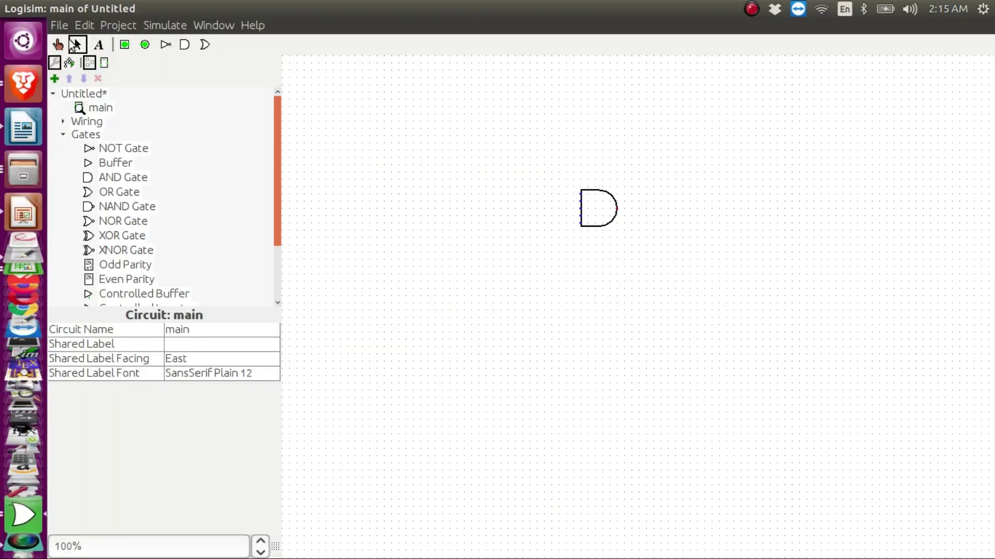
{"action": "left_click", "coordinate": [59, 25]}
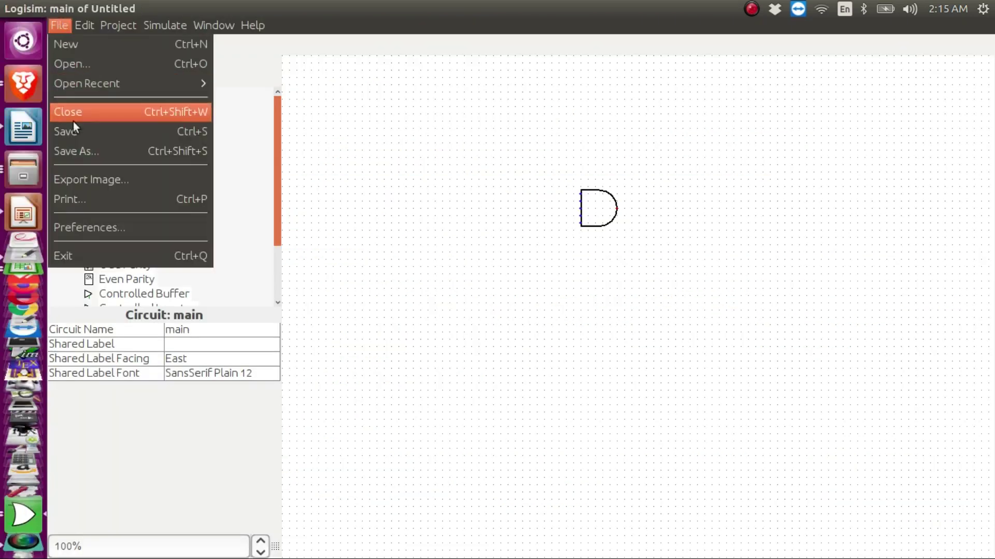
{"action": "left_click", "coordinate": [71, 254]}
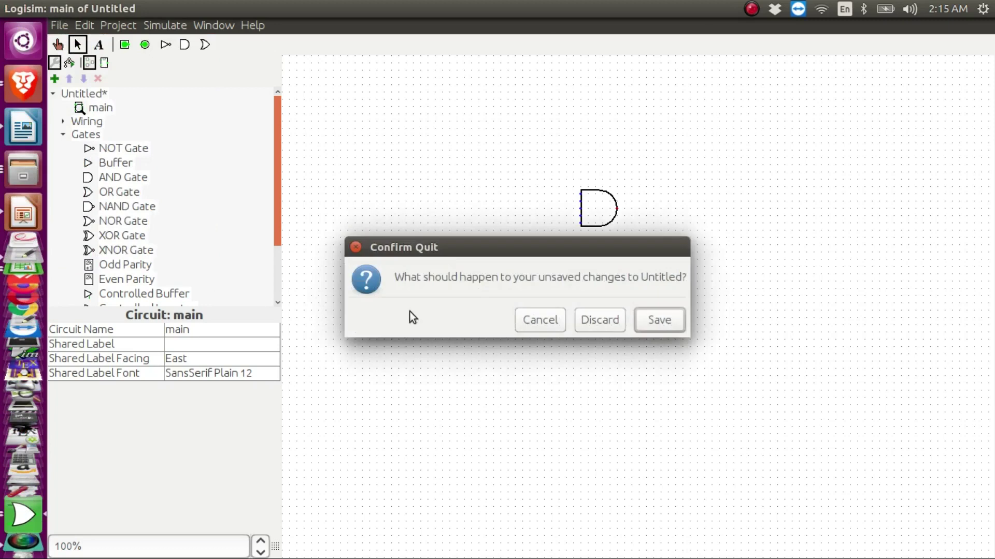
{"action": "left_click", "coordinate": [601, 322]}
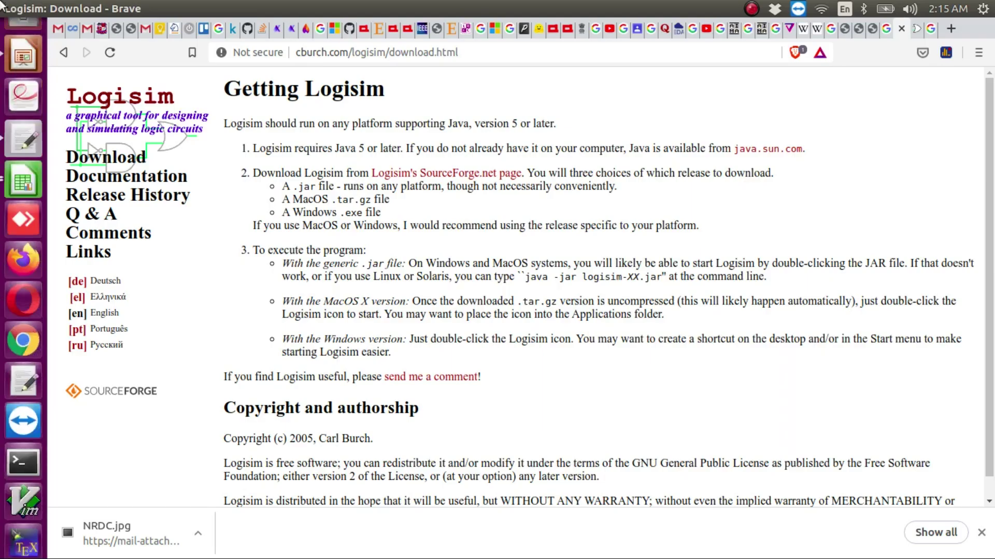
Switch to the file manager's Logisim folder and open logisim-generic-2.7.1.jar with OpenJDK Java 8 Runtime
{"action": "left_click", "coordinate": [19, 172]}
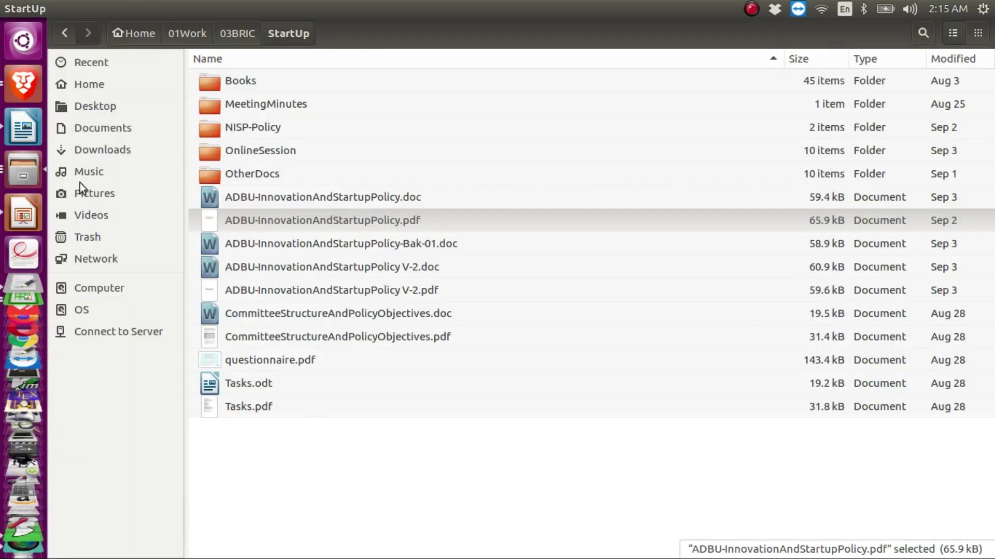
{"action": "left_click", "coordinate": [17, 167]}
{"action": "left_click", "coordinate": [605, 64]}
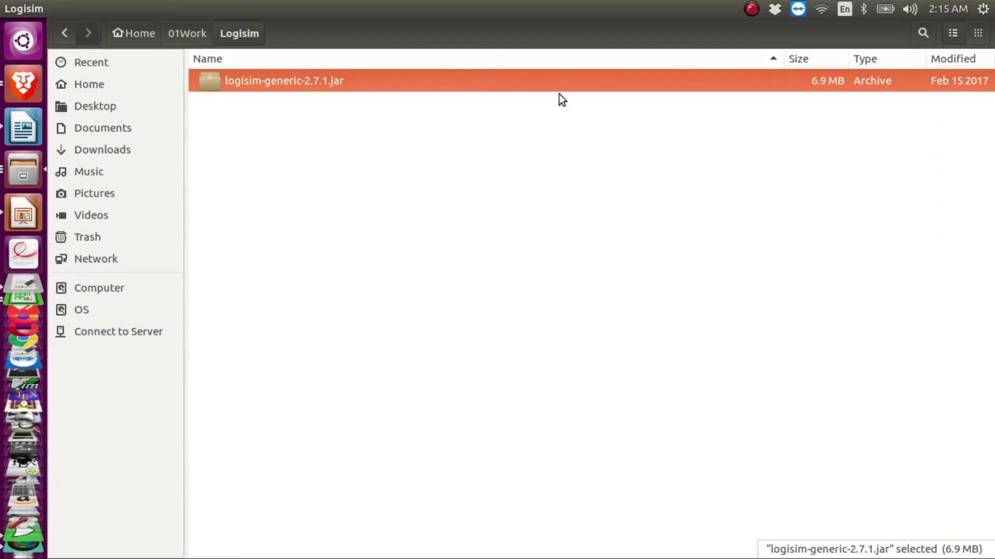
{"action": "right_click", "coordinate": [269, 82]}
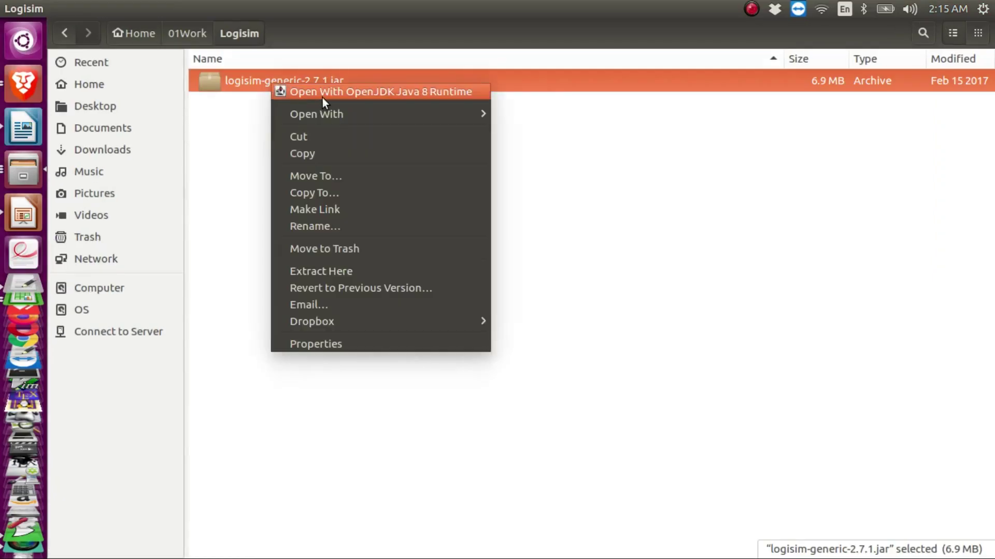
{"action": "left_click", "coordinate": [396, 92]}
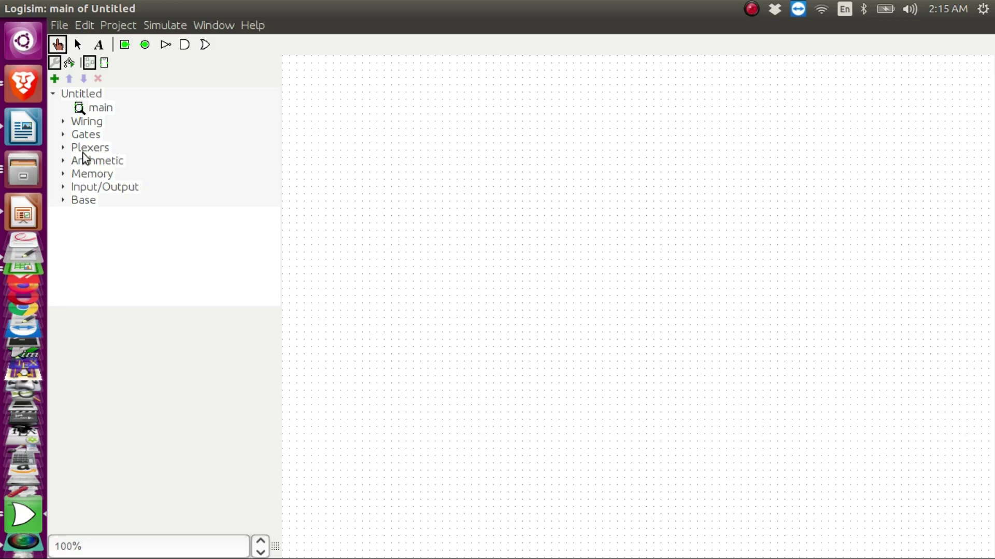
Place an AND gate from the Gates library in the upper part of the main circuit canvas
{"action": "left_click", "coordinate": [62, 135]}
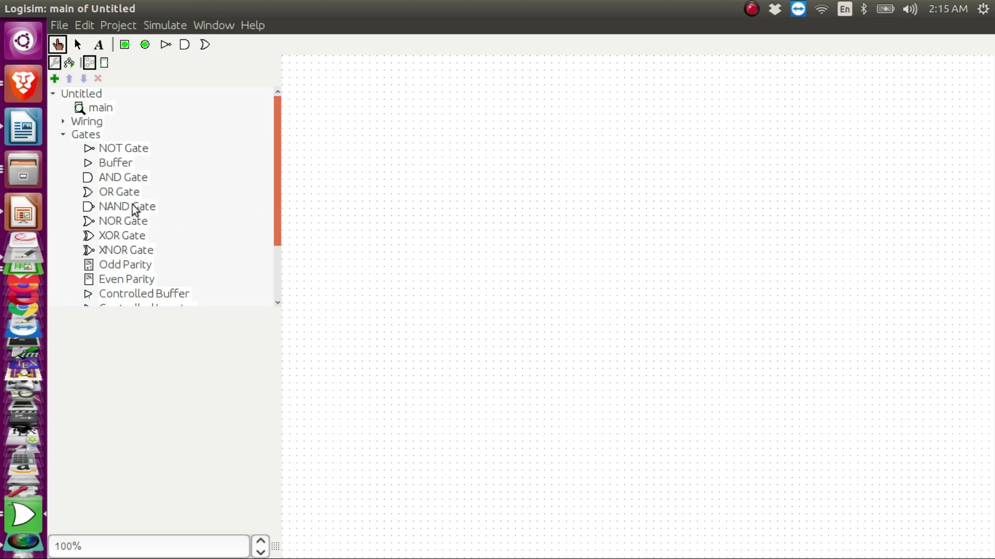
{"action": "left_click", "coordinate": [103, 180]}
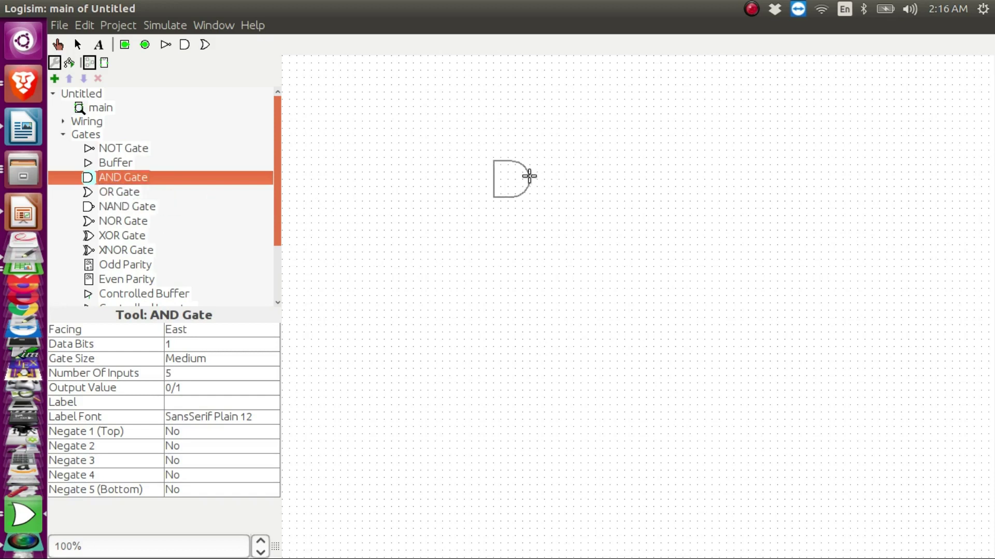
{"action": "left_click", "coordinate": [500, 187]}
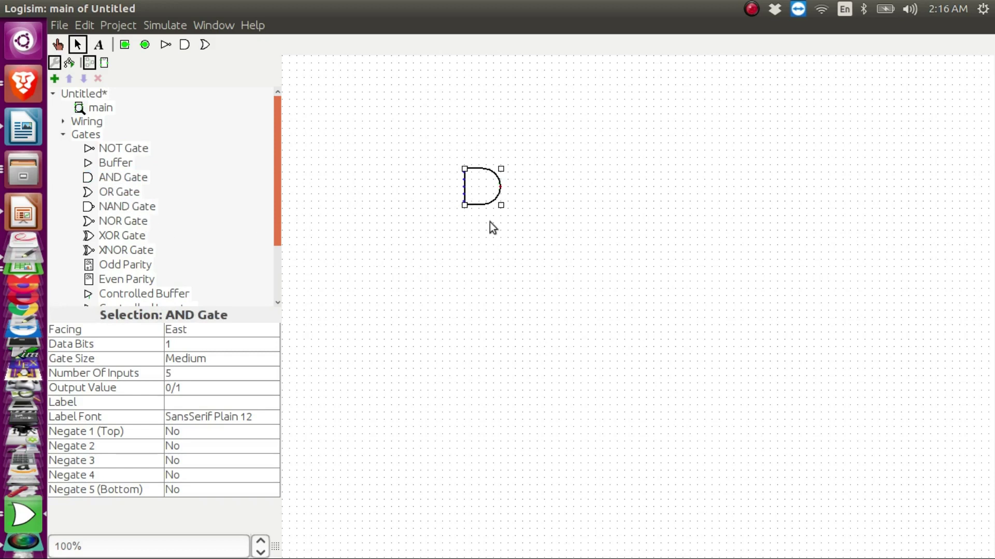
Add a second AND gate below the first one and delete it again
{"action": "left_click", "coordinate": [104, 180]}
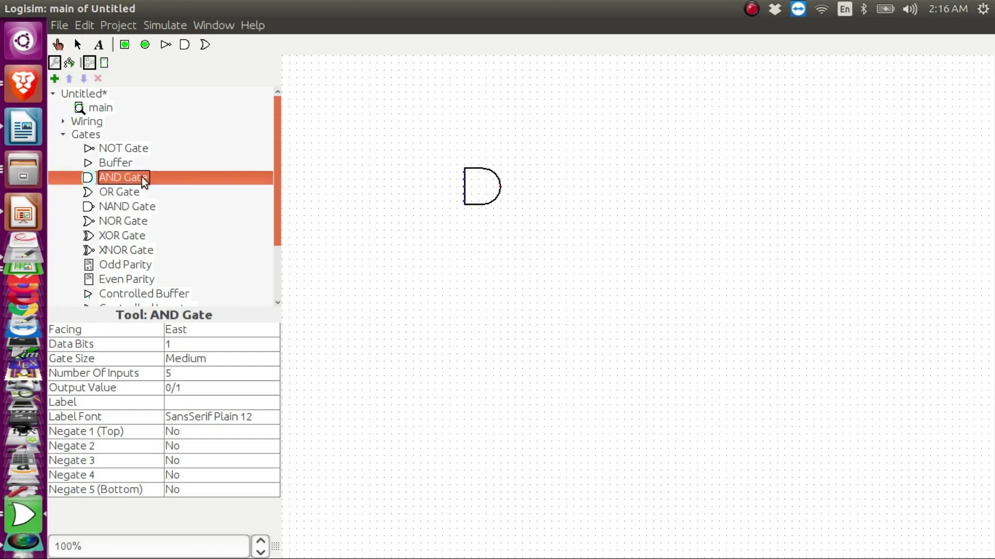
{"action": "left_click", "coordinate": [501, 289]}
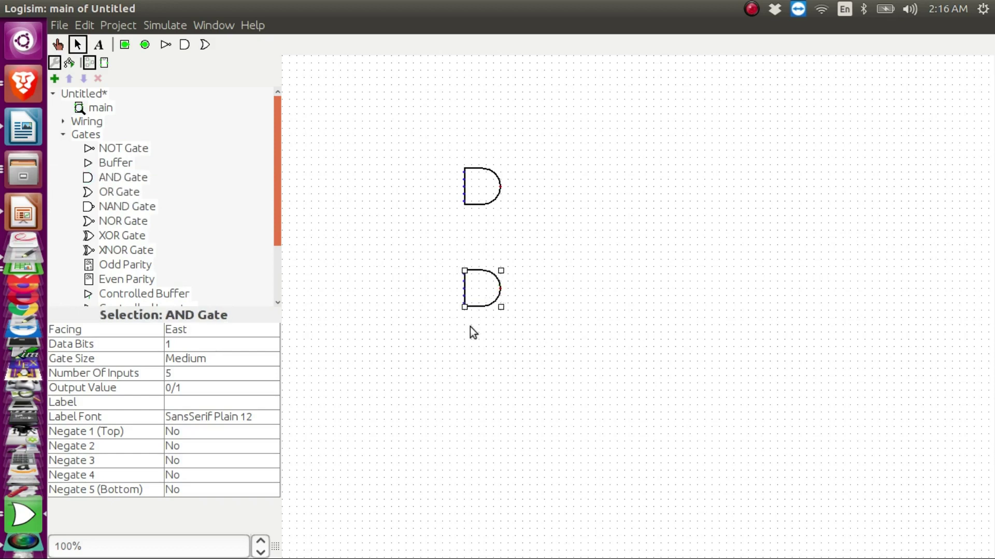
{"action": "right_click", "coordinate": [476, 288]}
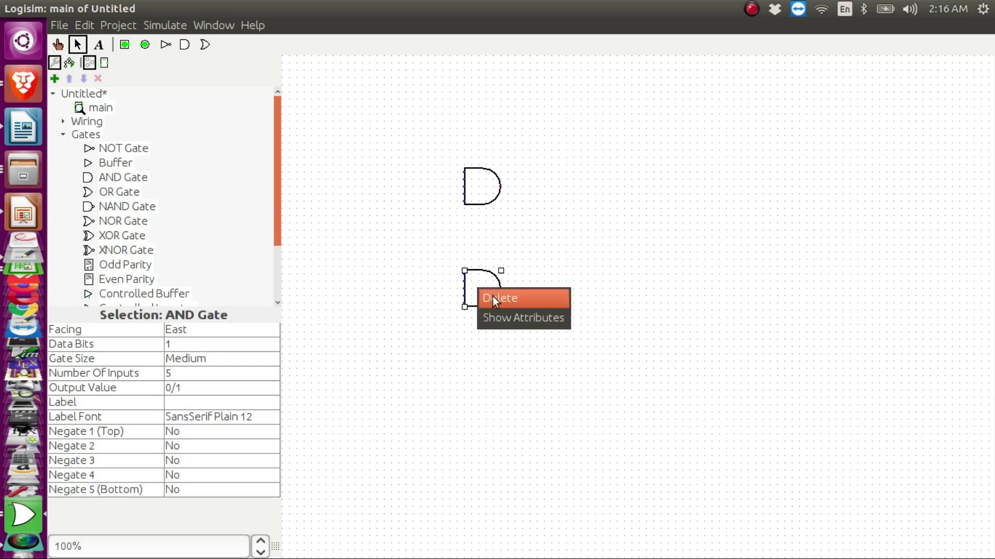
{"action": "left_click", "coordinate": [491, 298]}
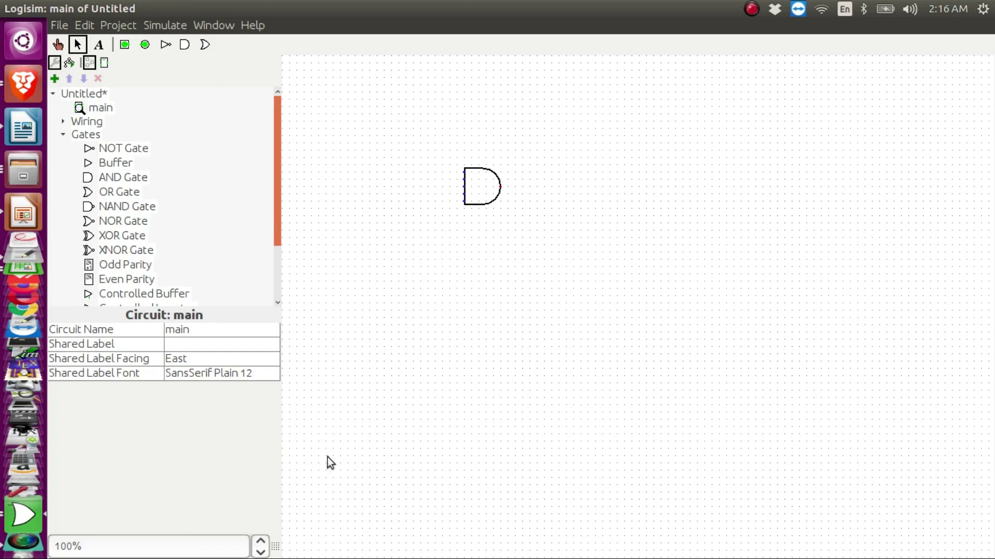
Zoom the circuit to 200% and move the AND gate up and to the left on the canvas
{"action": "left_click", "coordinate": [263, 542]}
{"action": "left_click", "coordinate": [262, 542]}
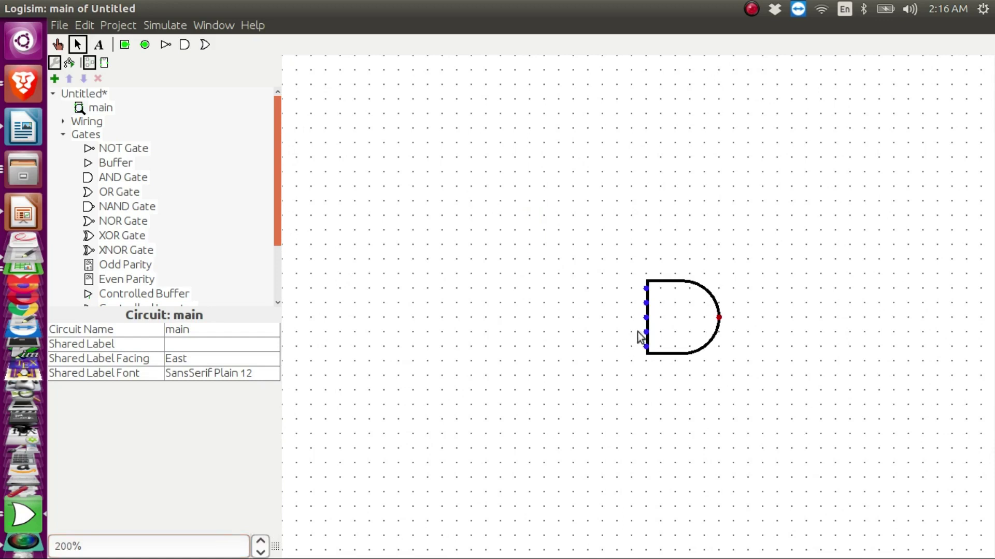
{"action": "left_click_drag", "start_coordinate": [685, 328], "coordinate": [512, 193]}
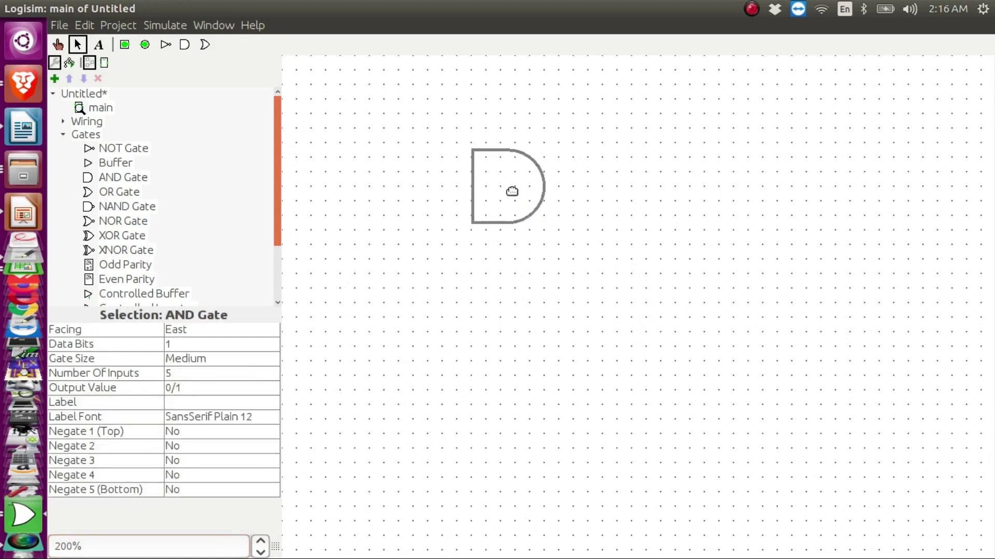
{"action": "left_click", "coordinate": [598, 265]}
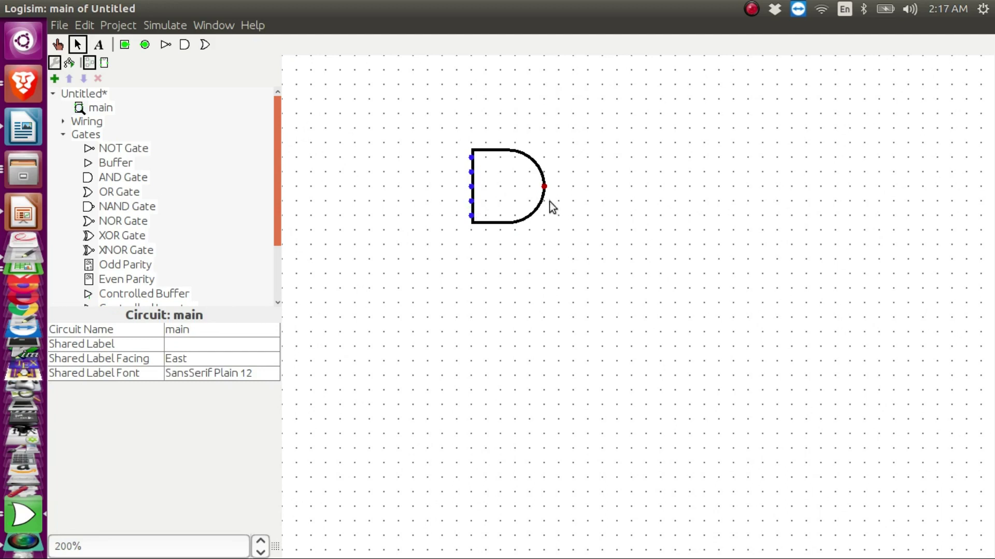
Set the AND gate's number of inputs to 2
{"action": "left_click", "coordinate": [509, 197]}
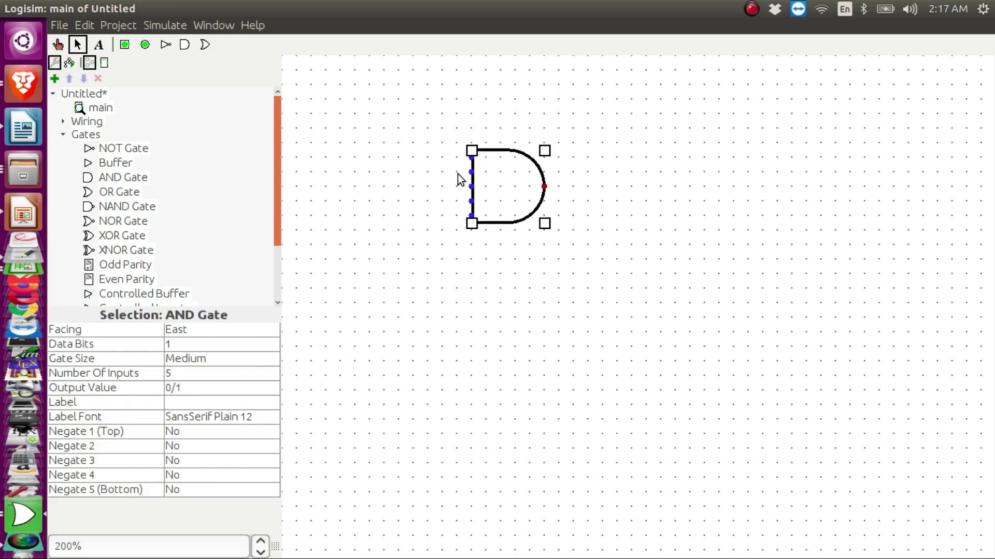
{"action": "left_click", "coordinate": [191, 376]}
{"action": "scroll", "coordinate": [236, 225], "scroll_direction": "up", "scroll_amount": 1}
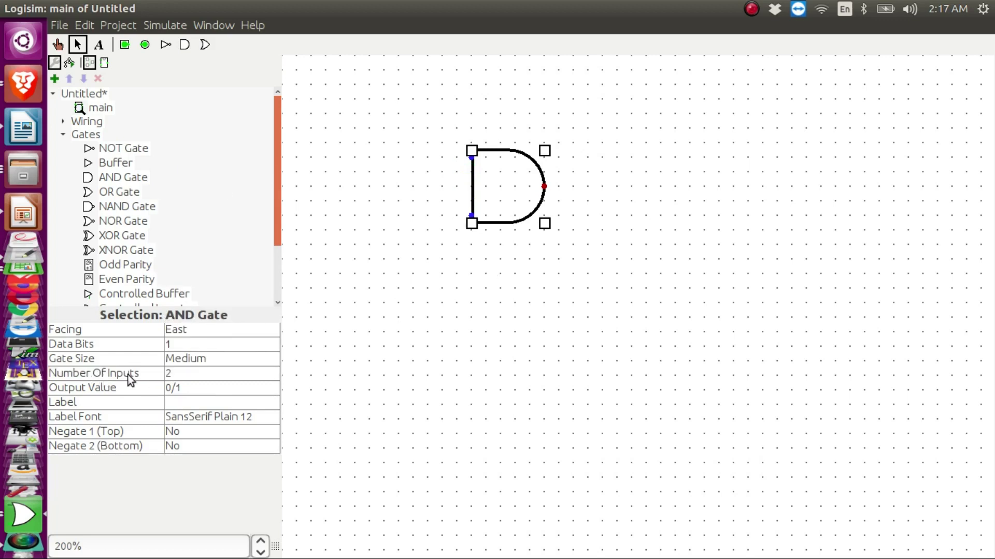
{"action": "left_click", "coordinate": [483, 310]}
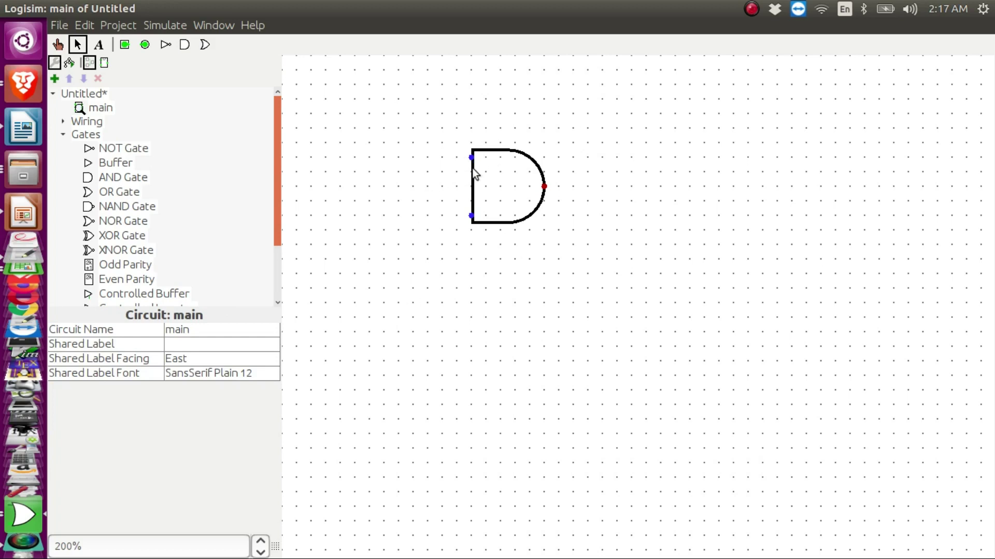
Place two input pins to the left of the AND gate, each level with one of its inputs
{"action": "left_click", "coordinate": [125, 45]}
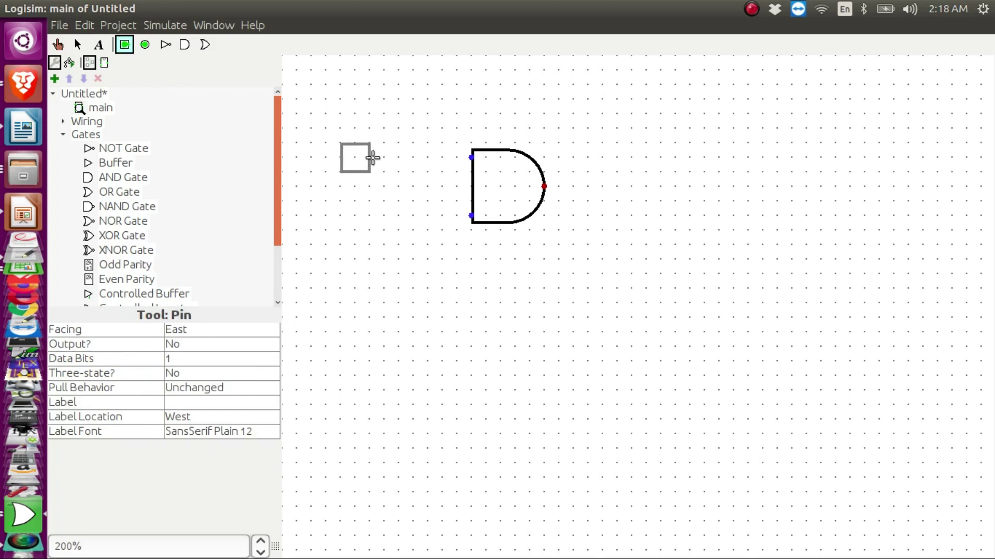
{"action": "left_click", "coordinate": [370, 158]}
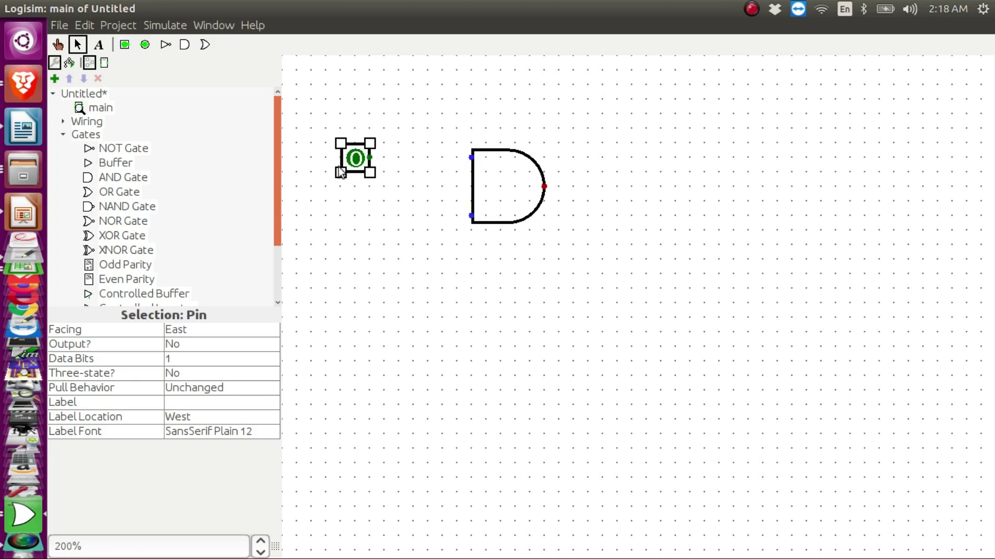
{"action": "left_click", "coordinate": [125, 47]}
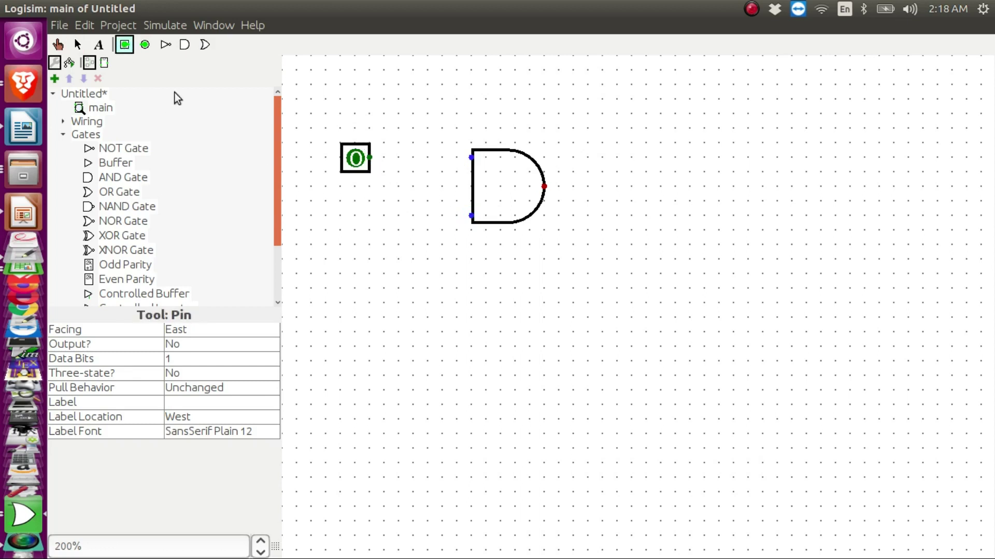
{"action": "left_click", "coordinate": [369, 217]}
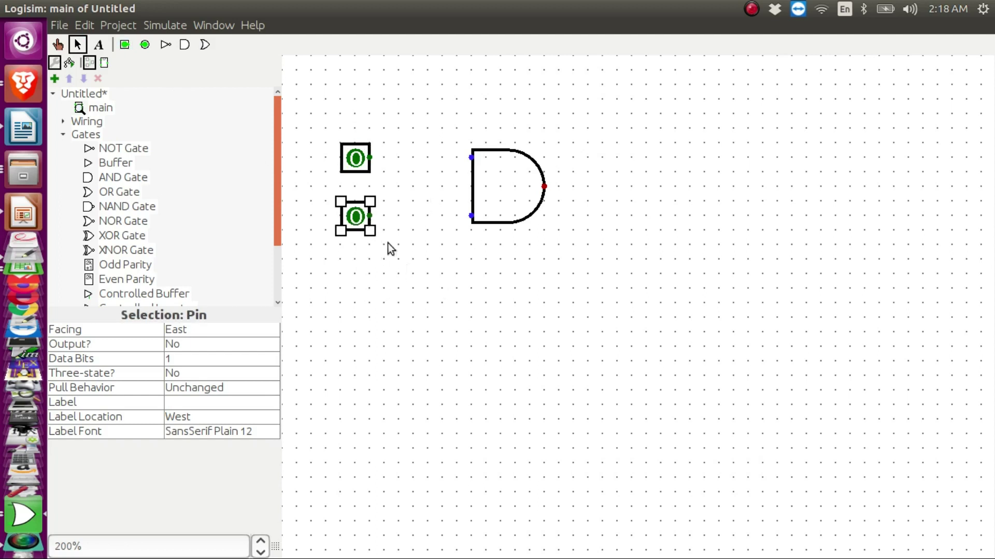
Wire each of the two input pins to the AND gate input level with it
{"action": "left_click", "coordinate": [399, 281]}
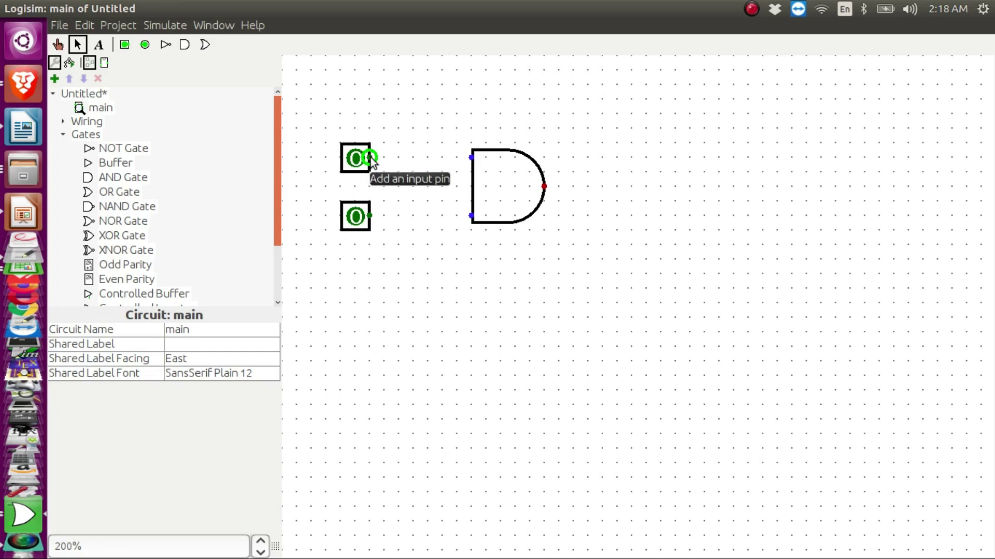
{"action": "left_click_drag", "start_coordinate": [369, 158], "coordinate": [474, 160]}
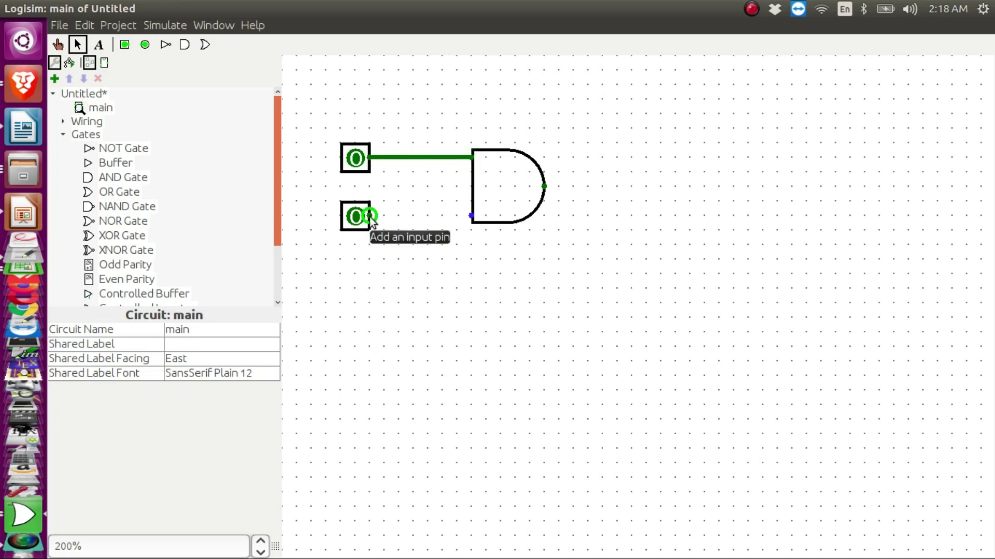
{"action": "left_click_drag", "start_coordinate": [370, 218], "coordinate": [470, 216]}
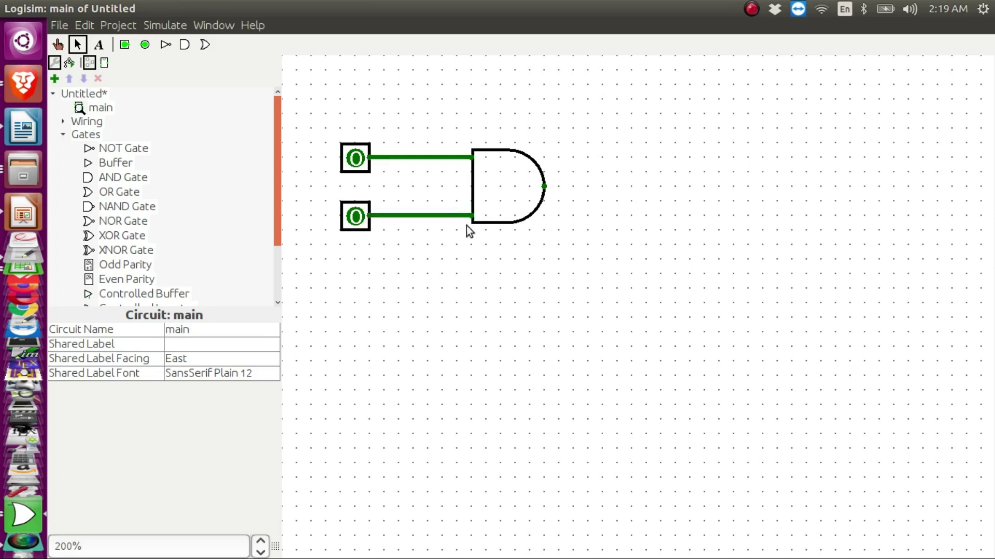
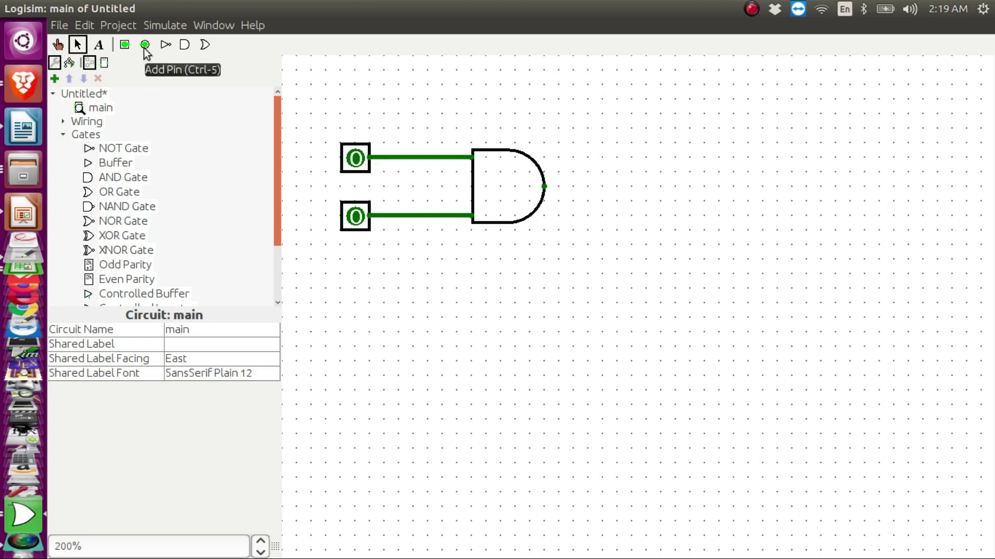
Place an output pin level with the AND gate's output and wire the two together
{"action": "left_click", "coordinate": [145, 46]}
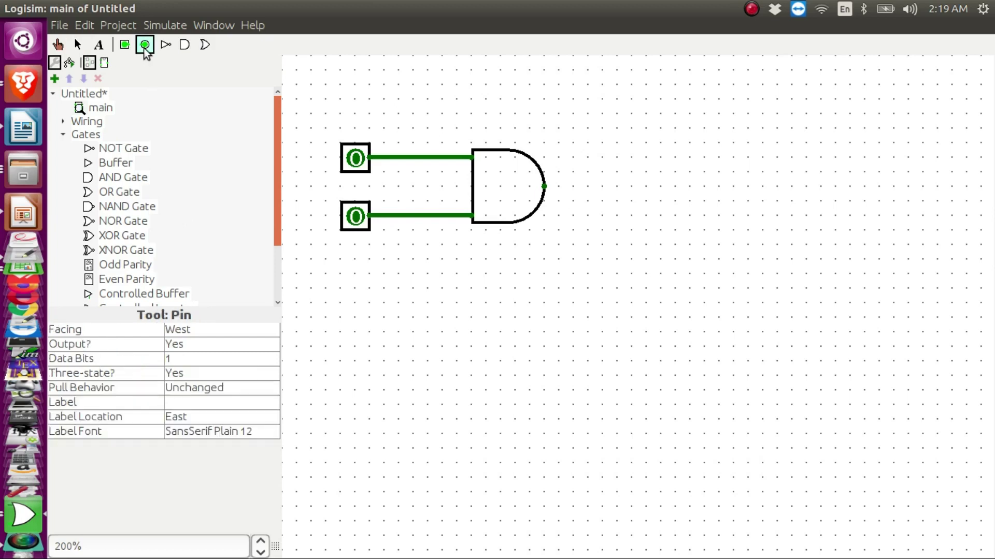
{"action": "left_click", "coordinate": [661, 184]}
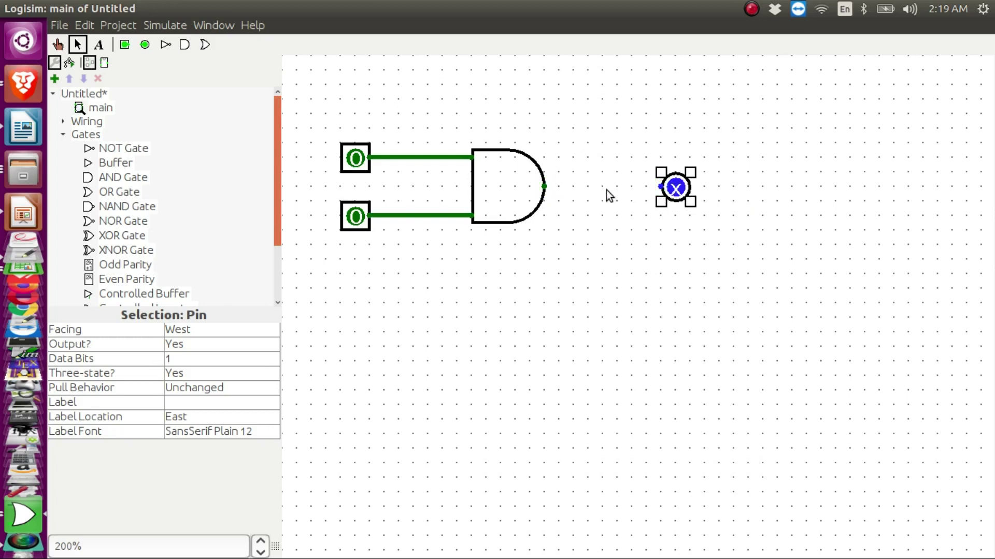
{"action": "left_click_drag", "start_coordinate": [660, 188], "coordinate": [546, 191]}
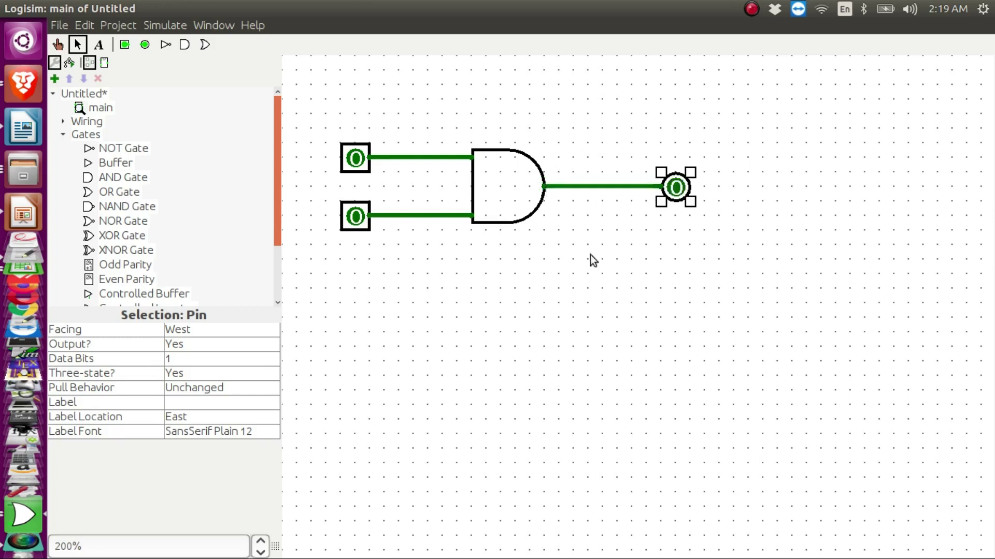
{"action": "left_click", "coordinate": [640, 300]}
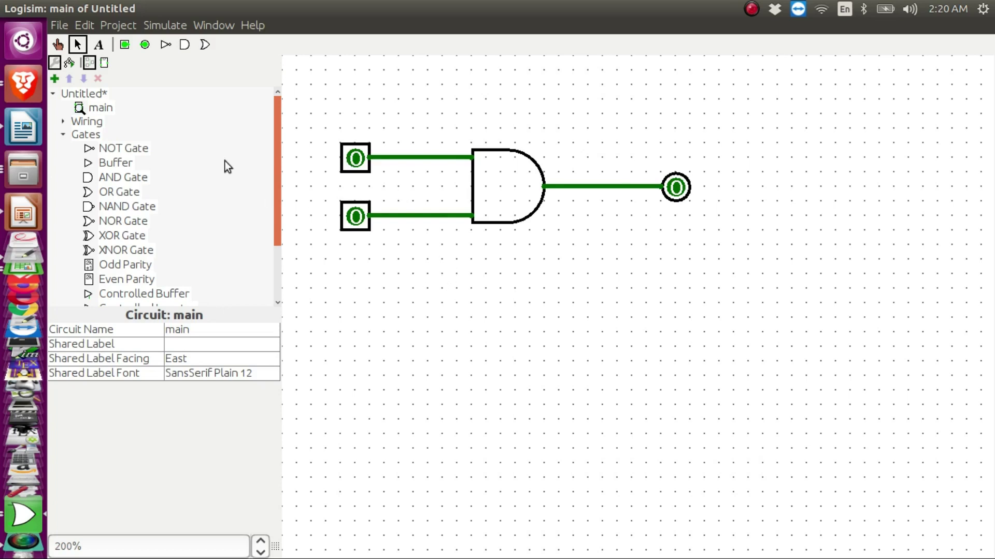
Add three separate text labels, x, y and z, in the empty area below the circuit
{"action": "left_click", "coordinate": [98, 45]}
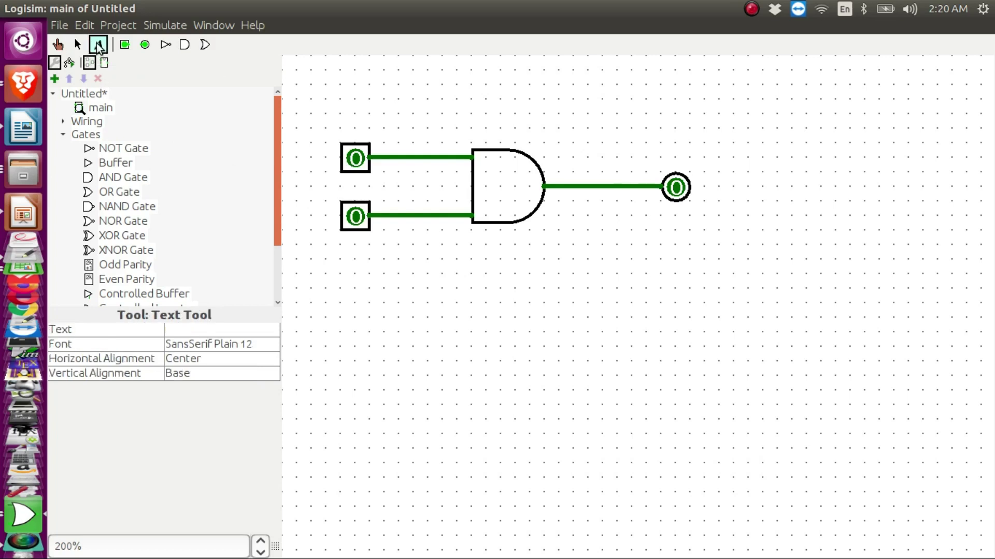
{"action": "left_click", "coordinate": [406, 306]}
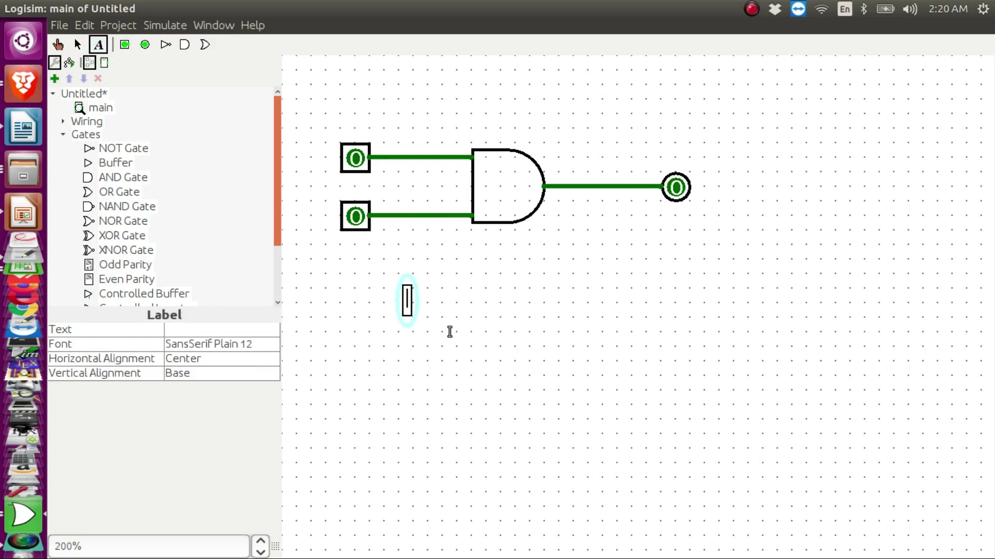
{"action": "type", "text": "x"}
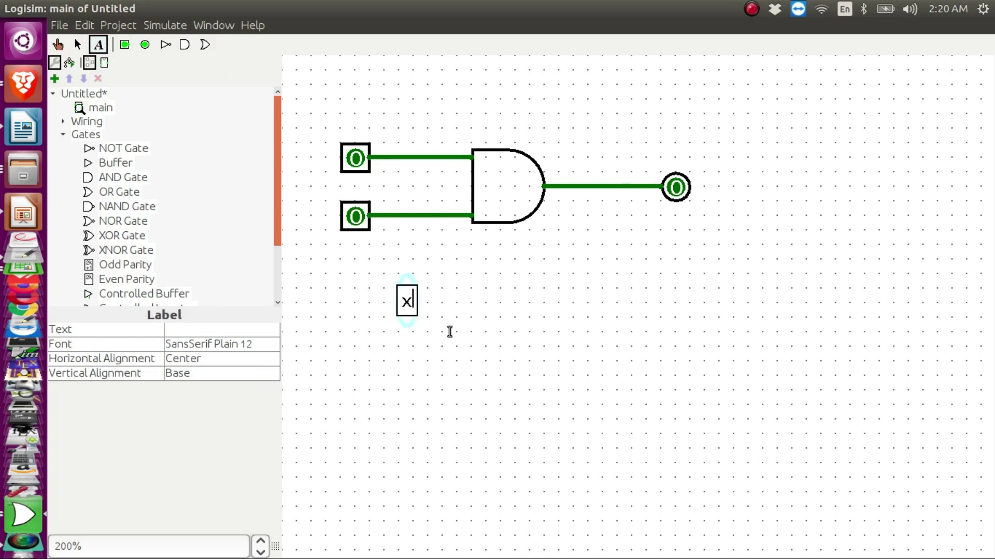
{"action": "left_click", "coordinate": [450, 331]}
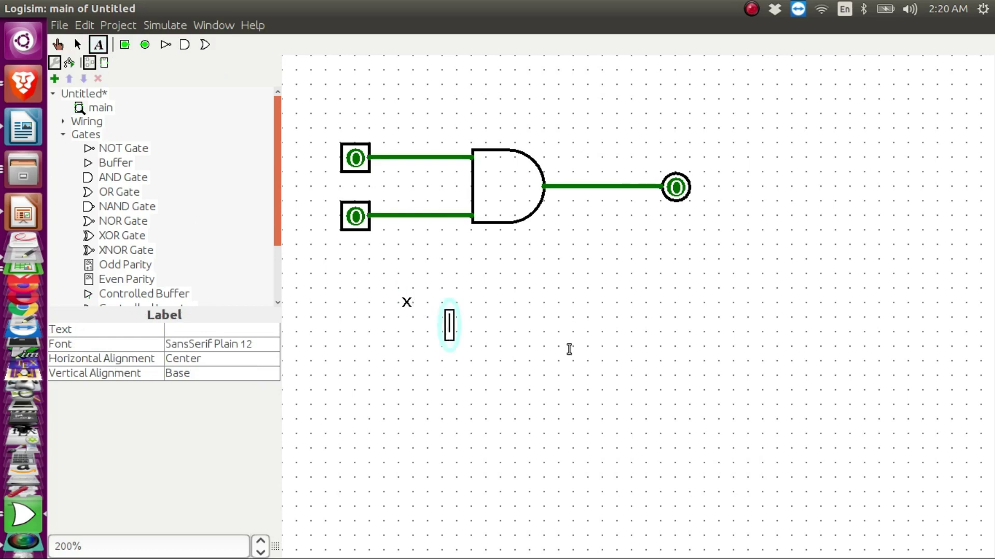
{"action": "type", "text": "y"}
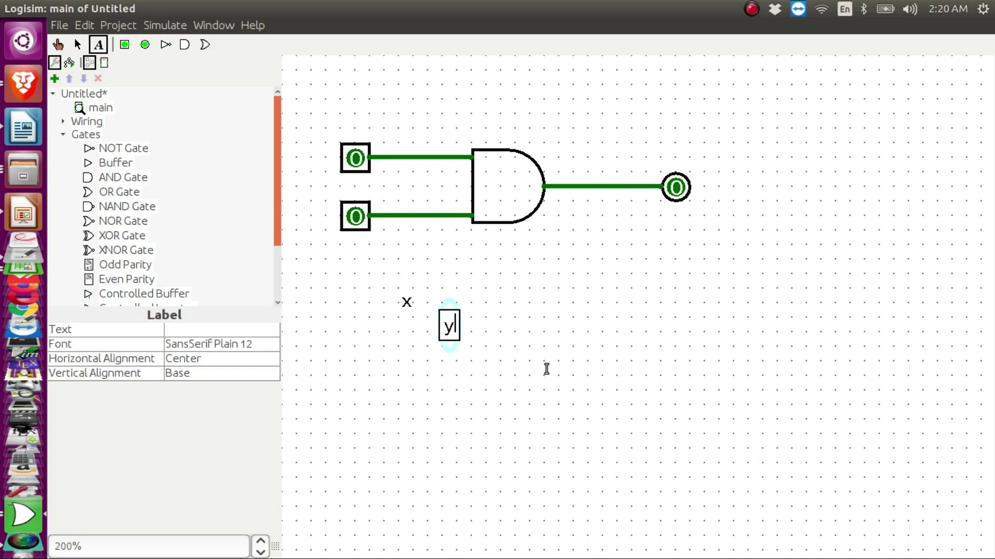
{"action": "left_click", "coordinate": [575, 331]}
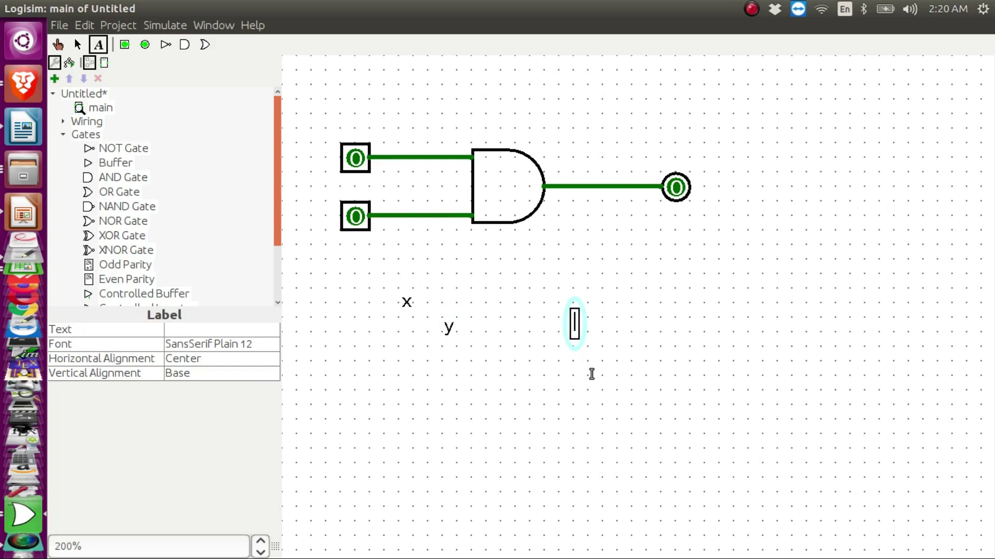
{"action": "type", "text": "z"}
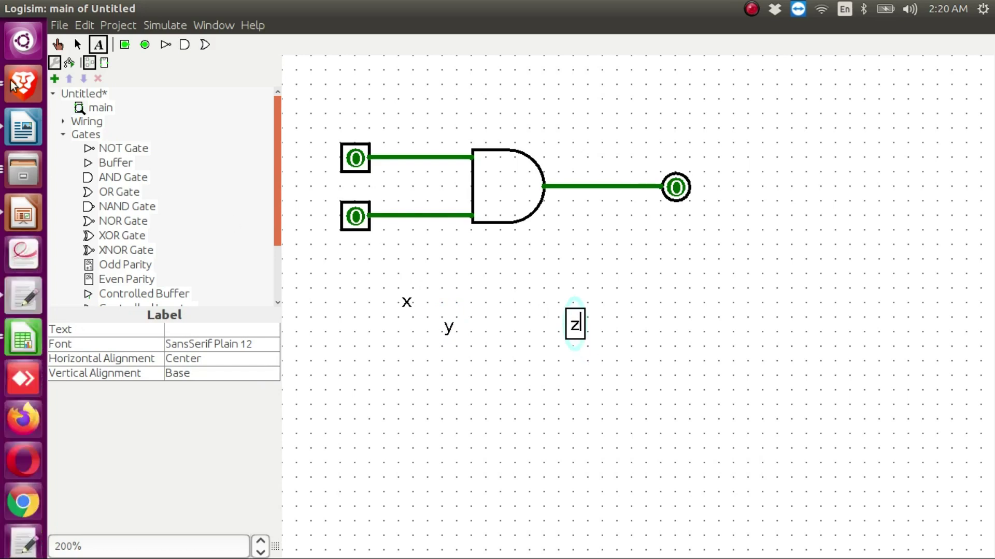
Move label x beside the upper input pin, y beside the lower input pin and z beside the output pin
{"action": "left_click", "coordinate": [77, 43]}
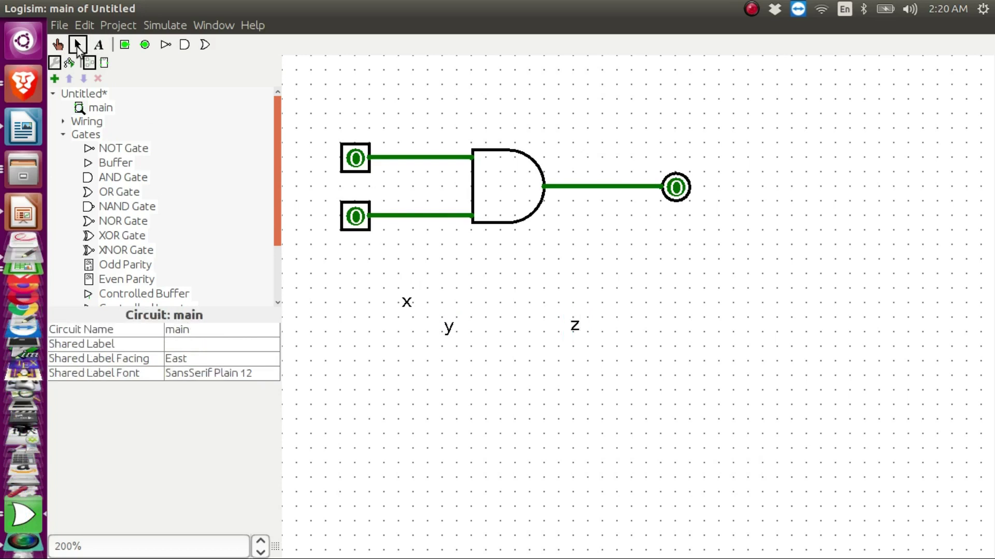
{"action": "left_click", "coordinate": [406, 305]}
{"action": "left_click_drag", "start_coordinate": [406, 304], "coordinate": [313, 160]}
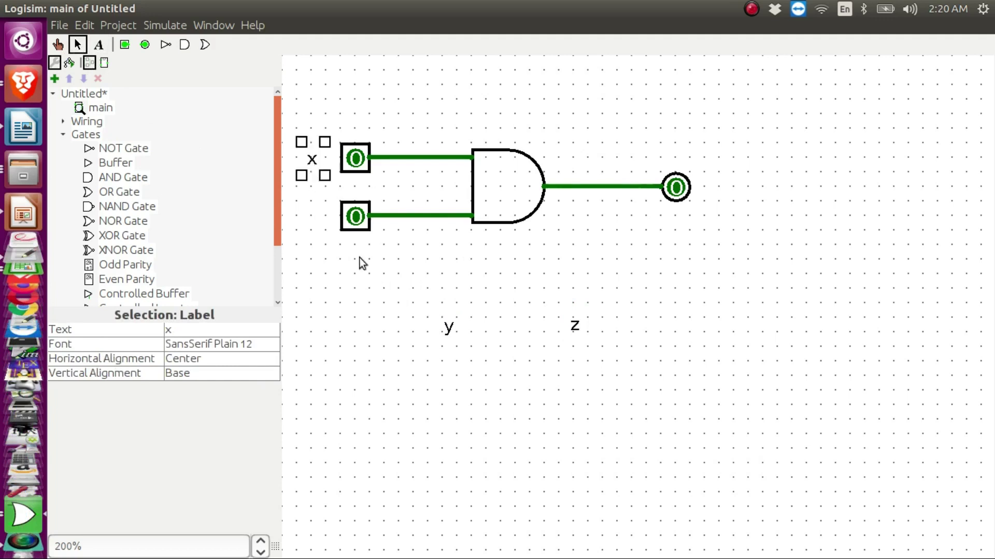
{"action": "left_click", "coordinate": [448, 327]}
{"action": "left_click_drag", "start_coordinate": [449, 327], "coordinate": [314, 214]}
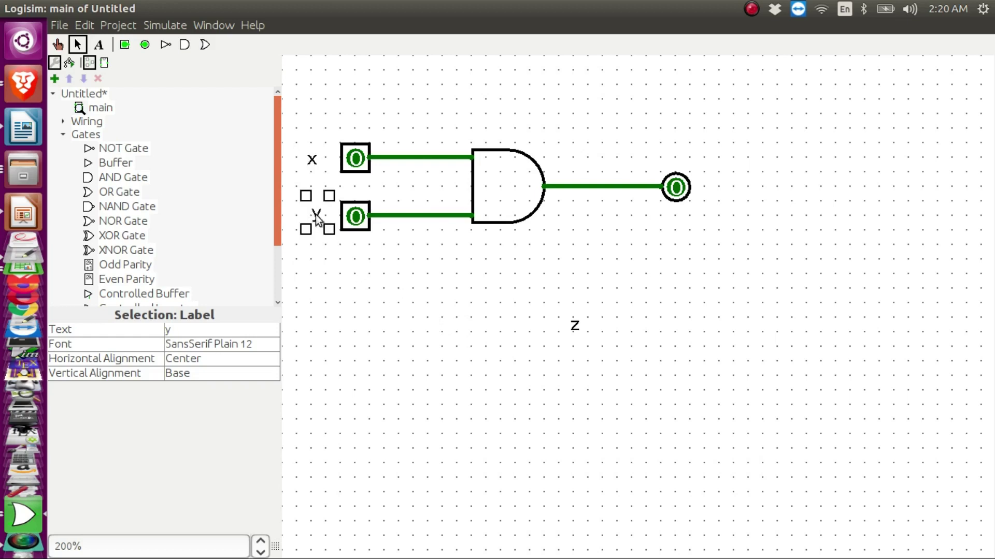
{"action": "left_click", "coordinate": [578, 332]}
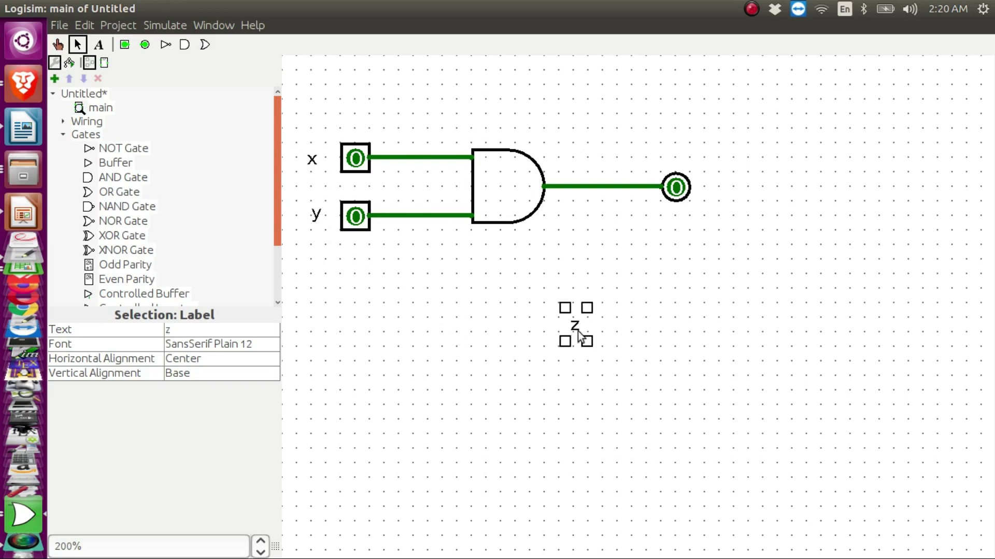
{"action": "left_click_drag", "start_coordinate": [578, 332], "coordinate": [703, 185]}
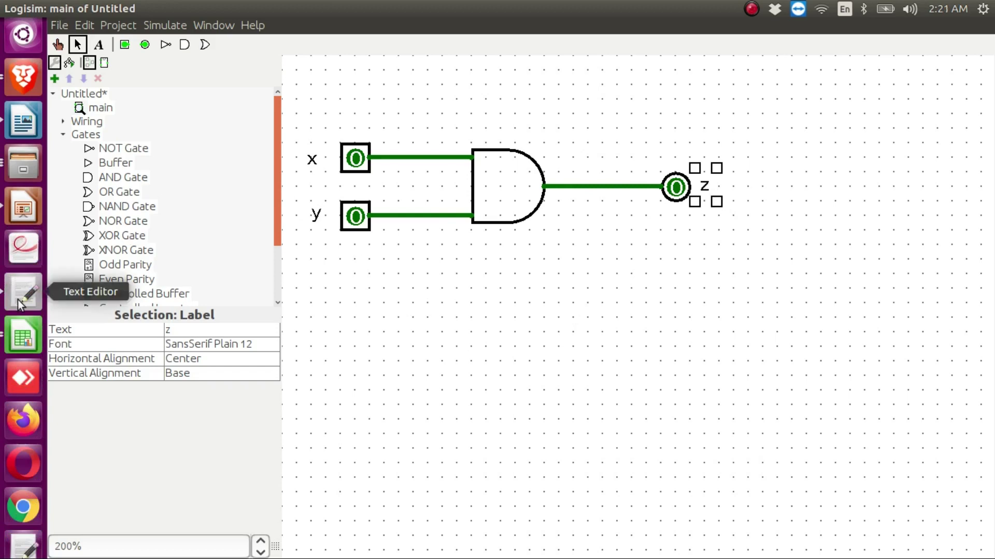
Switch to the gedit text editor and write a tab-separated truth table header x, y, z a few lines below the Logisim URL
{"action": "left_click", "coordinate": [17, 300]}
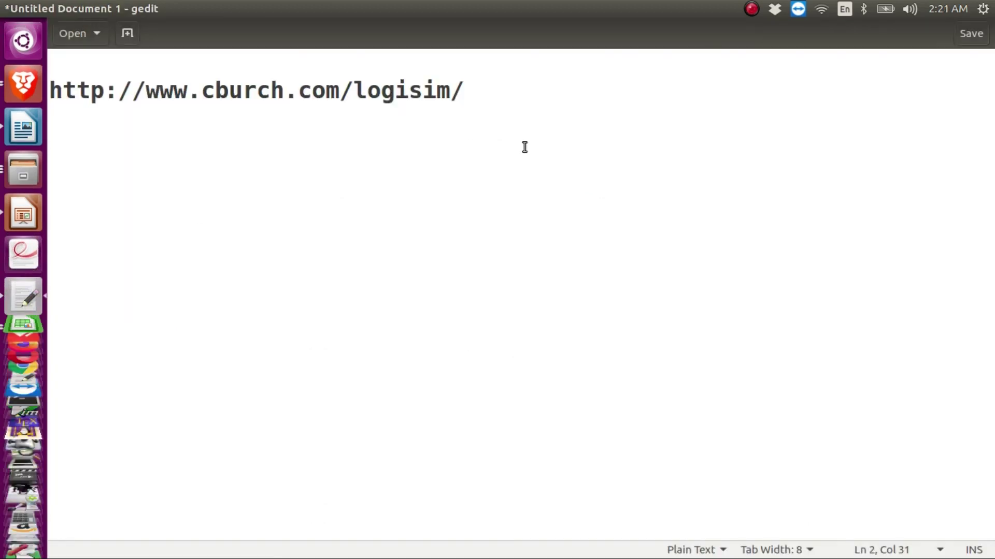
{"action": "key", "text": "Return"}
{"action": "key", "text": "Return"}
{"action": "key", "text": "Return"}
{"action": "key", "text": "Return"}
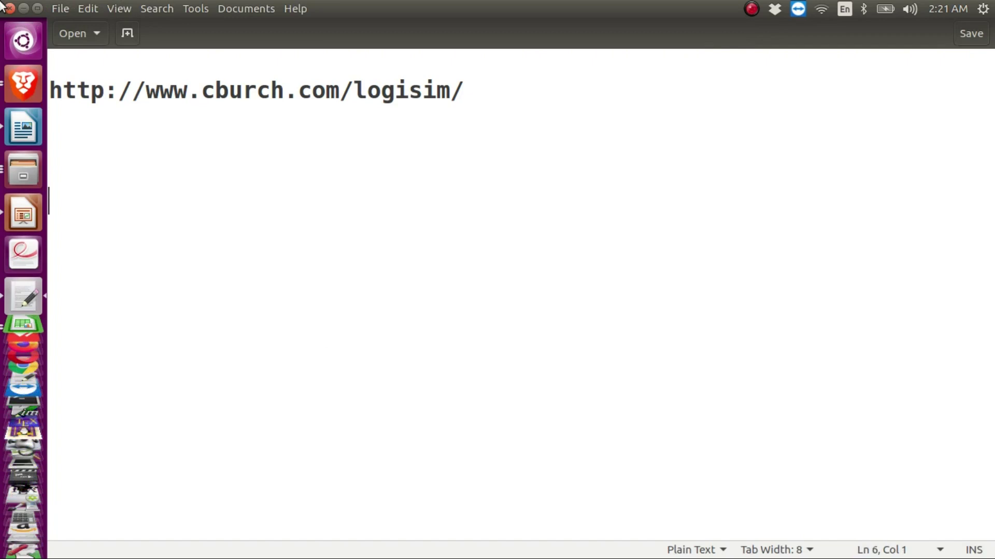
{"action": "key", "text": "Tab"}
{"action": "type", "text": "x"}
{"action": "key", "text": "Tab"}
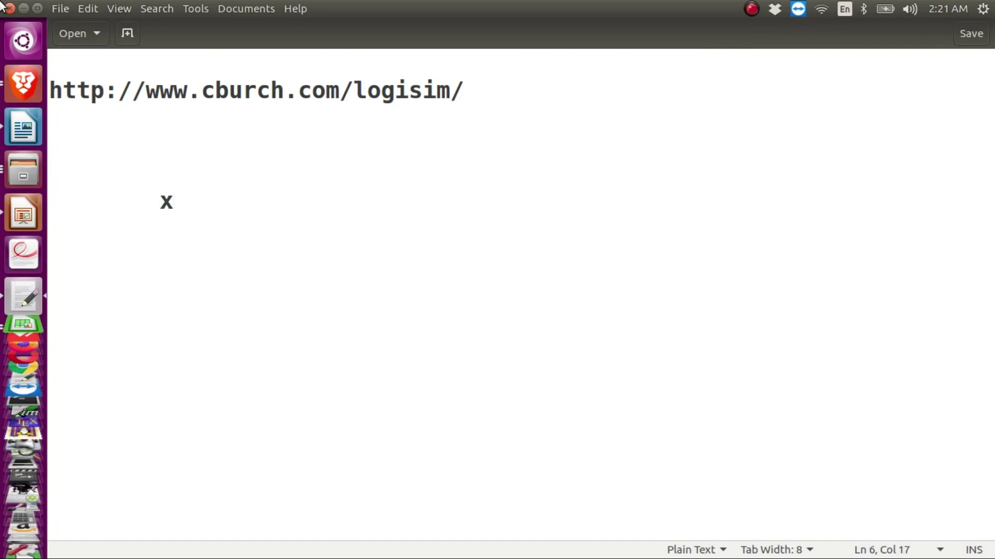
{"action": "type", "text": "y"}
{"action": "key", "text": "Tab"}
{"action": "type", "text": "z"}
{"action": "key", "text": "Return"}
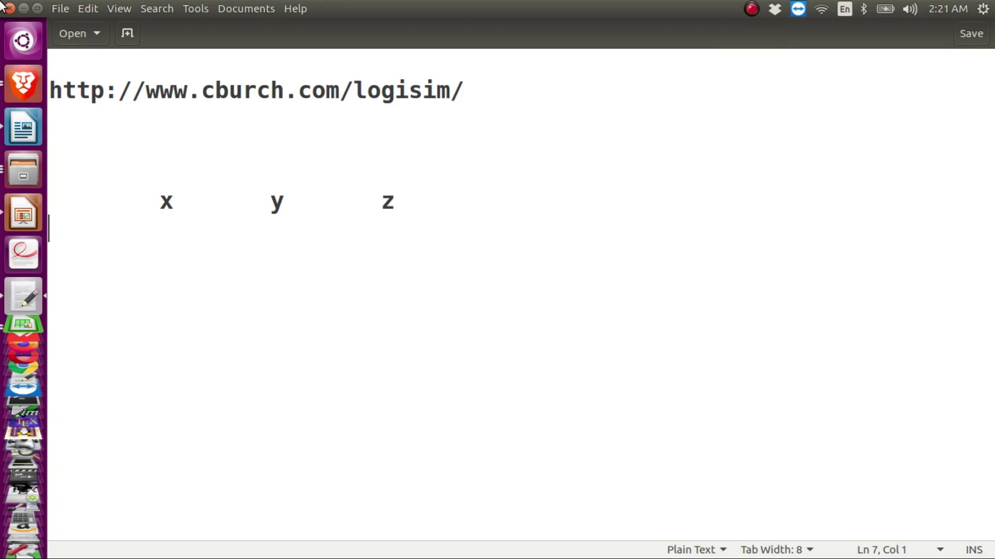
Add an indented dashed separator line beneath the x, y, z header, spanning all three columns
{"action": "key", "text": "Tab"}
{"action": "type", "text": "-----------------"}
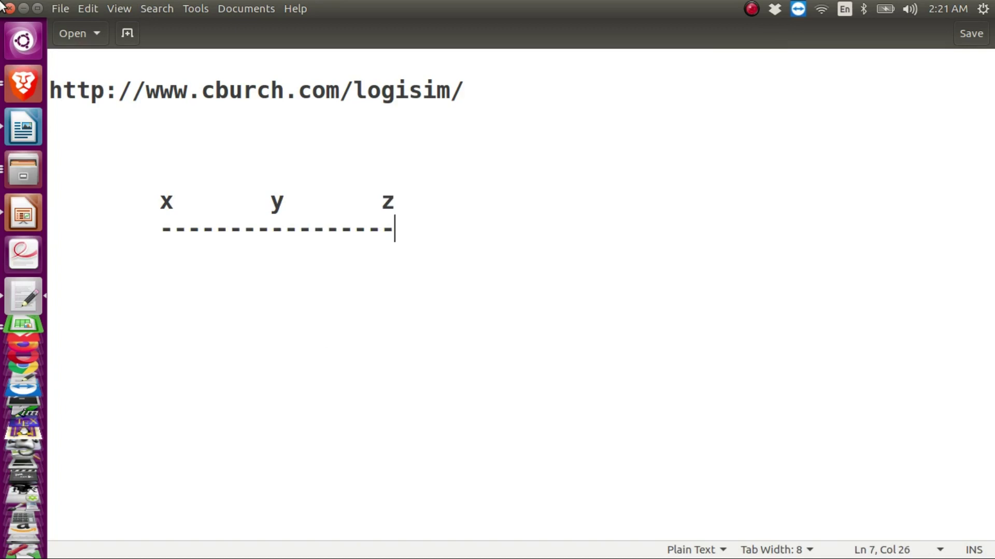
{"action": "key", "text": "Return"}
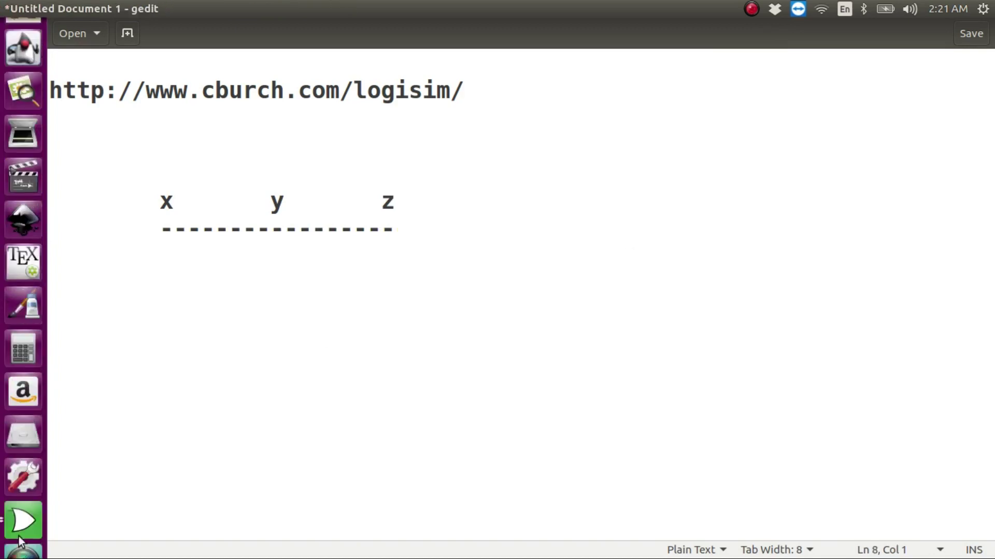
Check the pin values in the Logisim circuit and record 0, 0, 0 as the first truth table row in gedit
{"action": "left_click", "coordinate": [30, 519]}
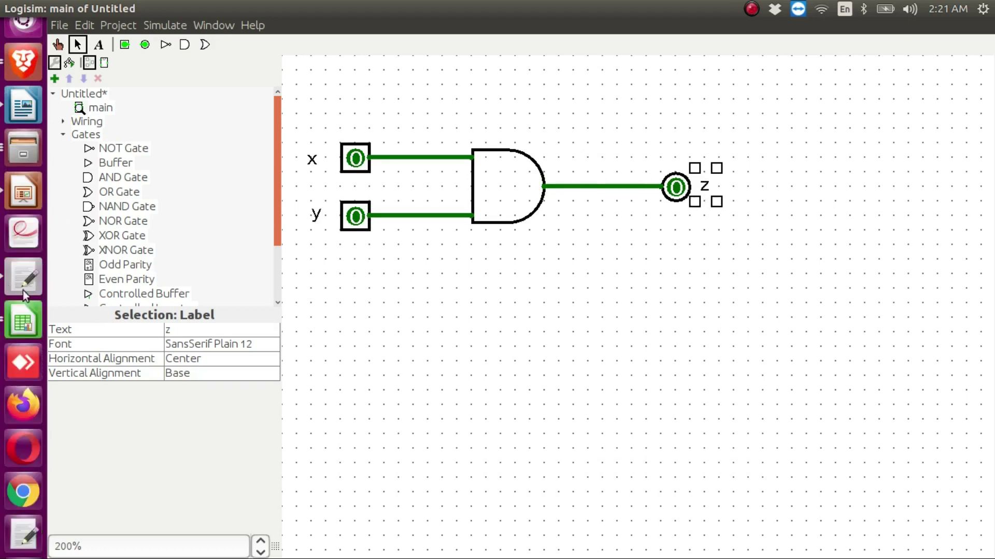
{"action": "left_click", "coordinate": [23, 280]}
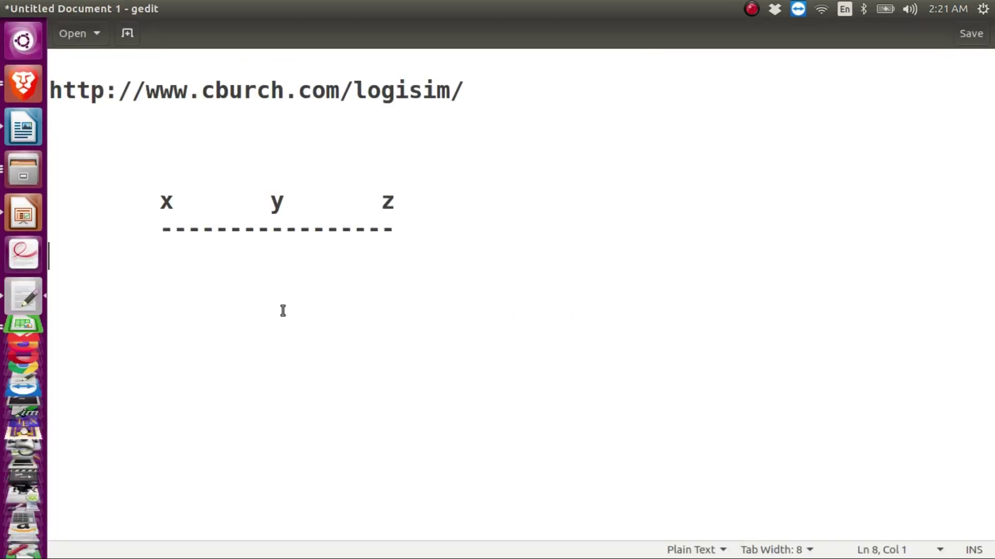
{"action": "key", "text": "Tab"}
{"action": "type", "text": "0"}
{"action": "key", "text": "Tab"}
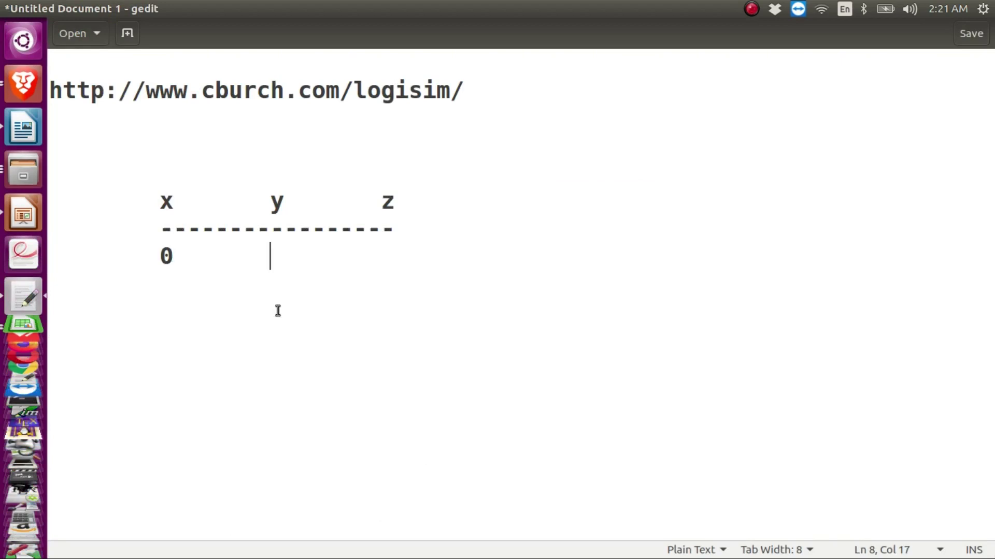
{"action": "type", "text": "0"}
{"action": "key", "text": "Tab"}
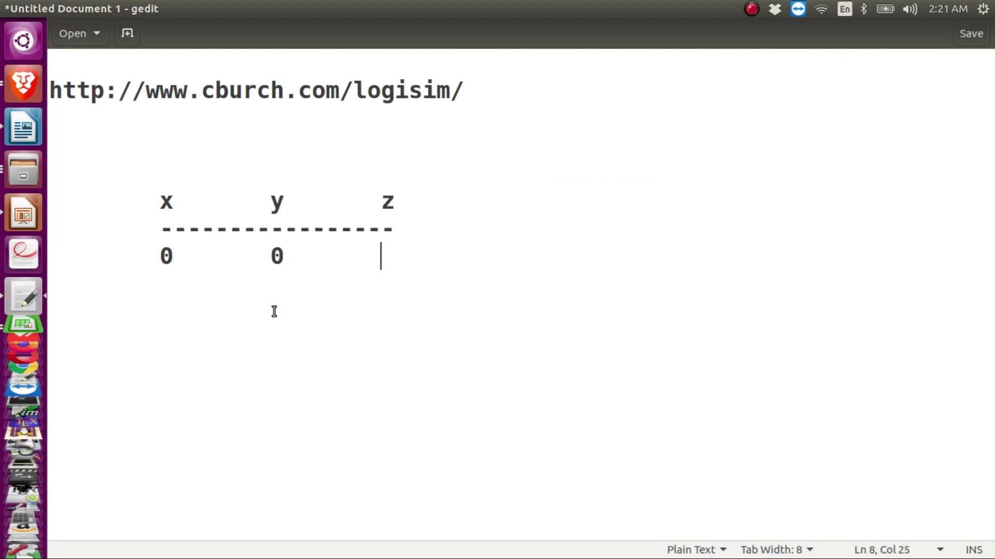
{"action": "type", "text": "0"}
{"action": "key", "text": "Return"}
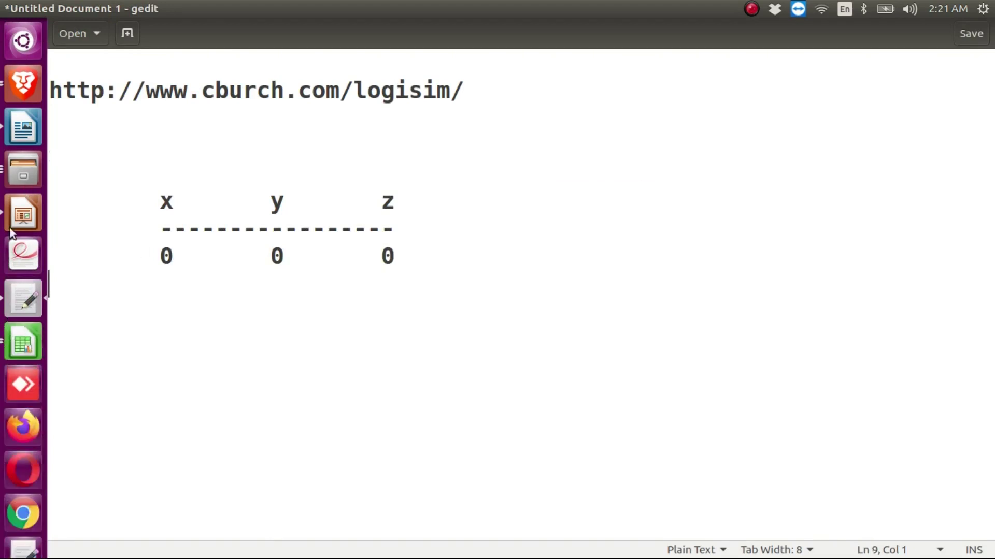
Switch back to Logisim and set input y to 1 with the Poke tool
{"action": "scroll", "coordinate": [20, 372], "scroll_direction": "down", "scroll_amount": 3}
{"action": "scroll", "coordinate": [23, 363], "scroll_direction": "down", "scroll_amount": 3}
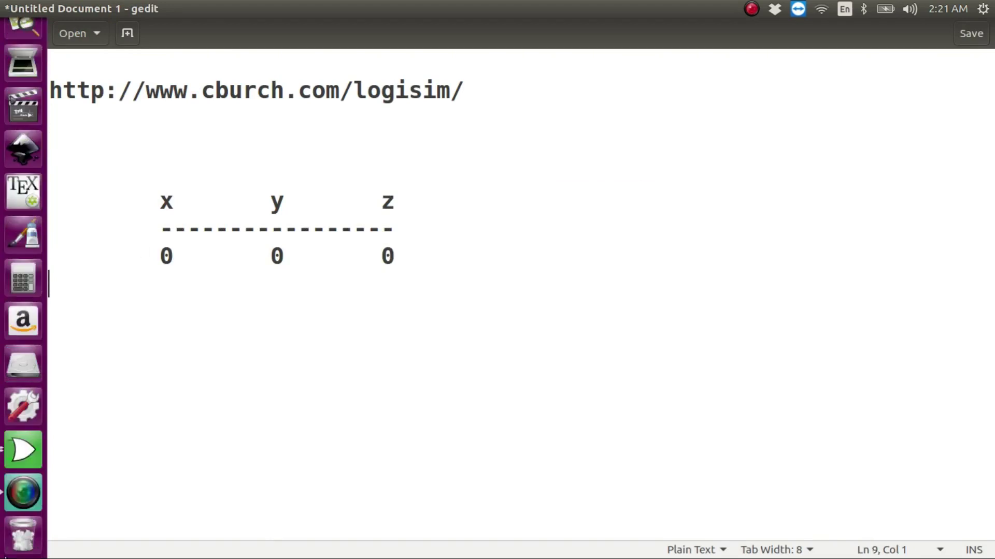
{"action": "left_click", "coordinate": [36, 460]}
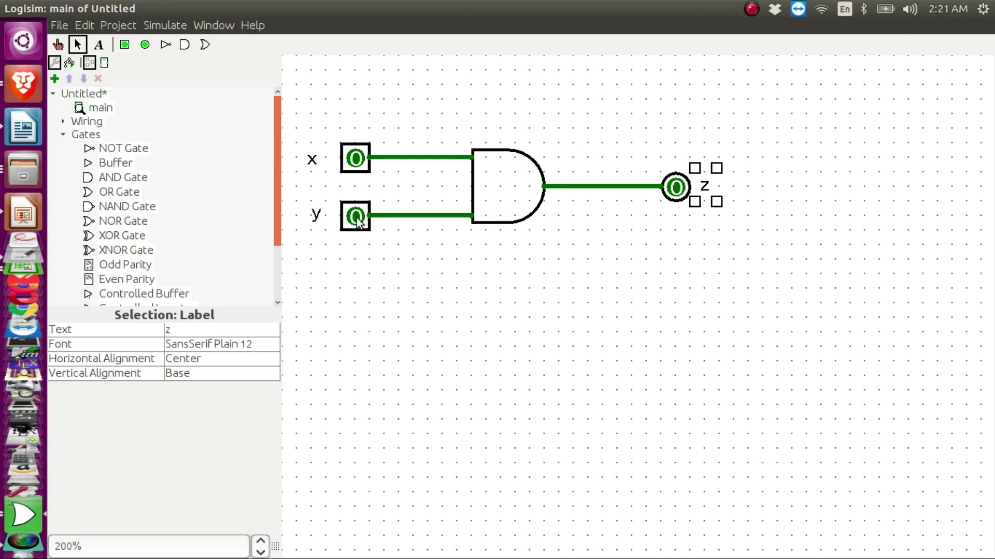
{"action": "left_click", "coordinate": [58, 45]}
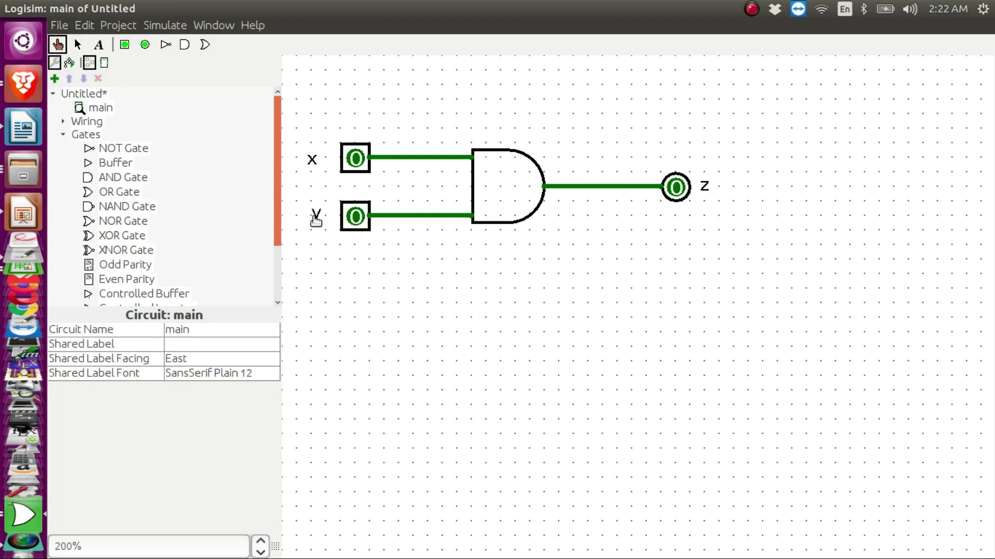
{"action": "left_click", "coordinate": [358, 218]}
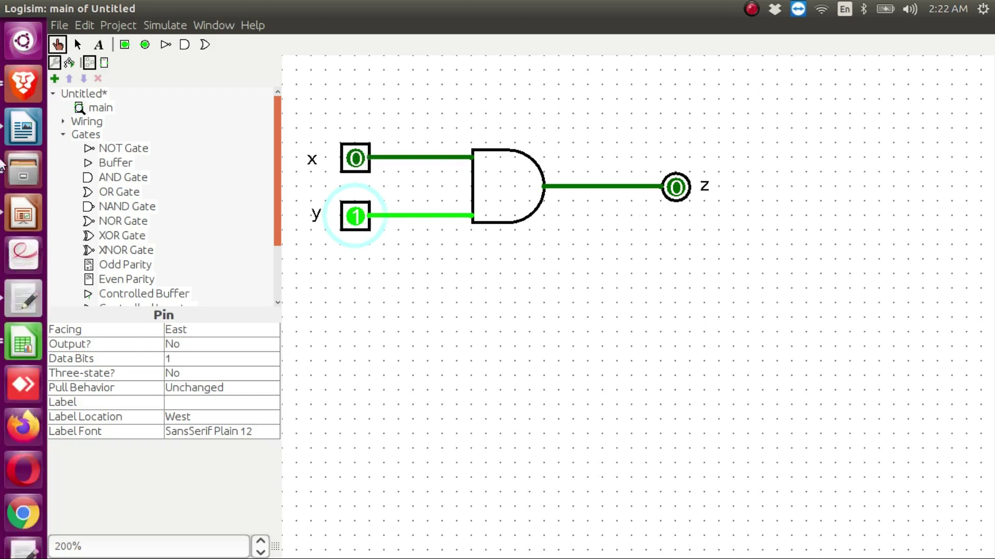
Switch to gedit and record 0, 1, 0 as the second truth table row beneath the first one
{"action": "left_click", "coordinate": [20, 294]}
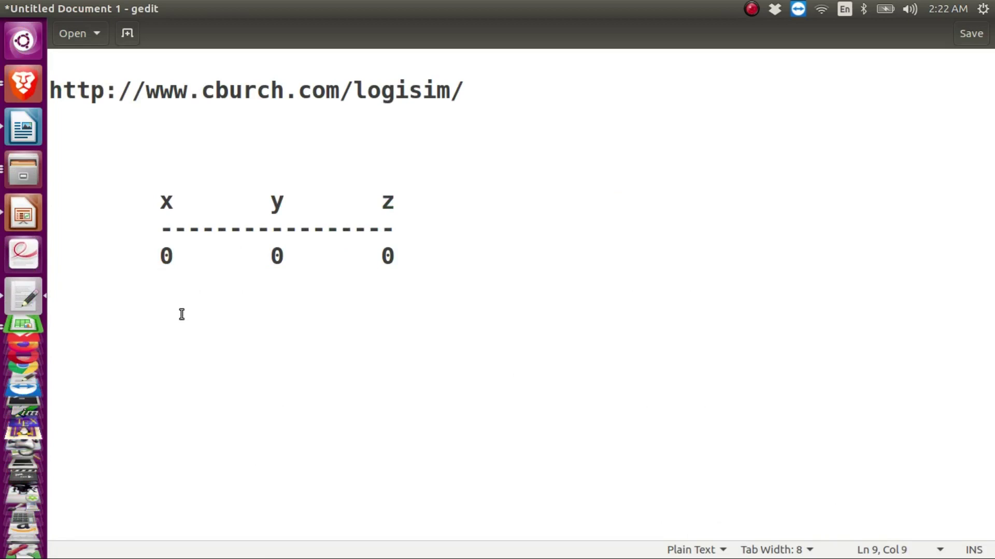
{"action": "type", "text": "0"}
{"action": "key", "text": "Tab"}
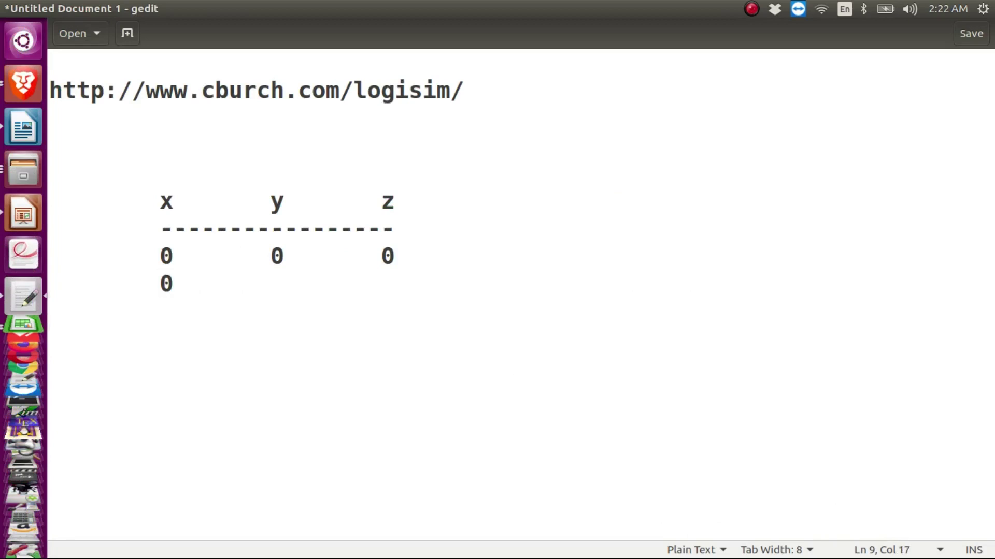
{"action": "type", "text": "1"}
{"action": "key", "text": "Tab"}
{"action": "type", "text": "0"}
{"action": "key", "text": "Return"}
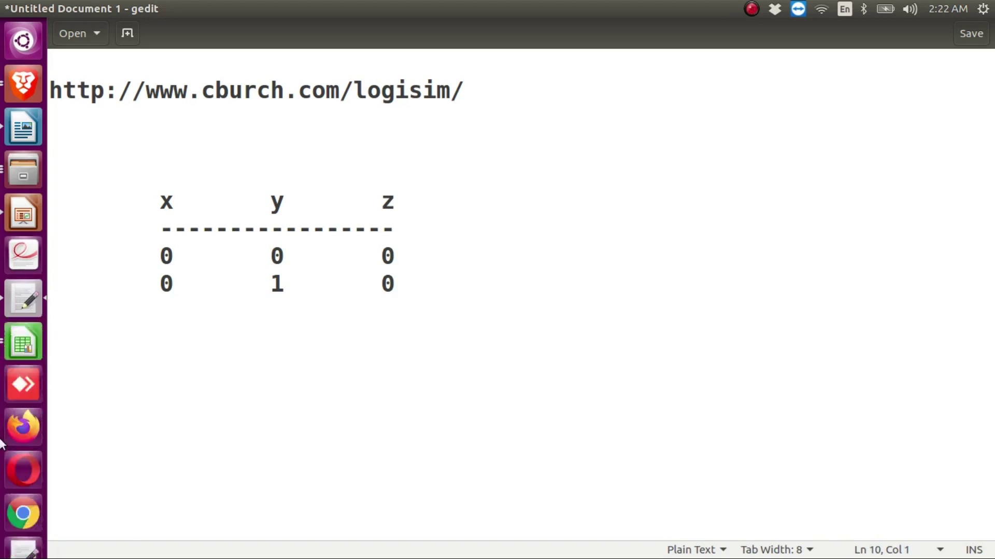
Switch back to Logisim and set input y to 0 and input x to 1 with the Poke tool
{"action": "scroll", "coordinate": [24, 492], "scroll_direction": "down", "scroll_amount": 5}
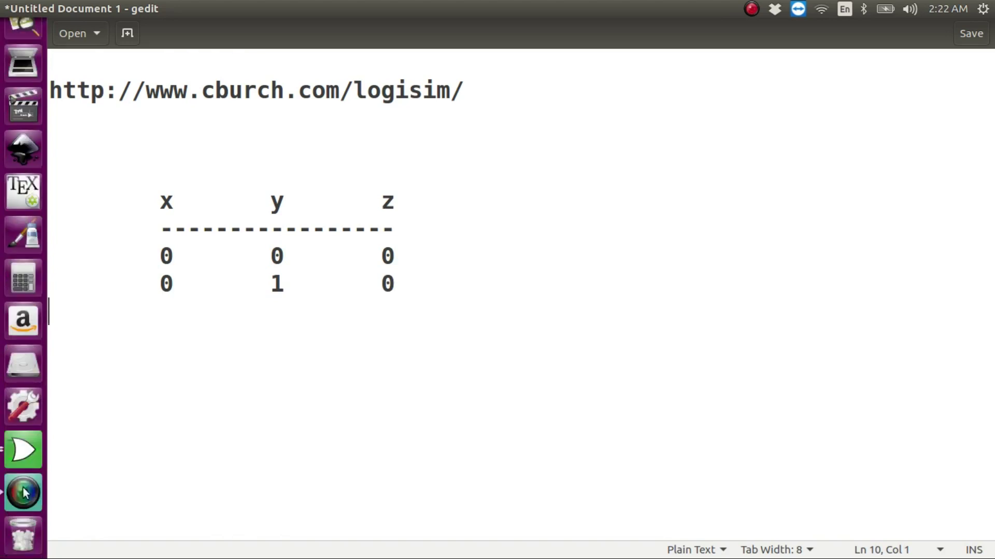
{"action": "left_click", "coordinate": [31, 448]}
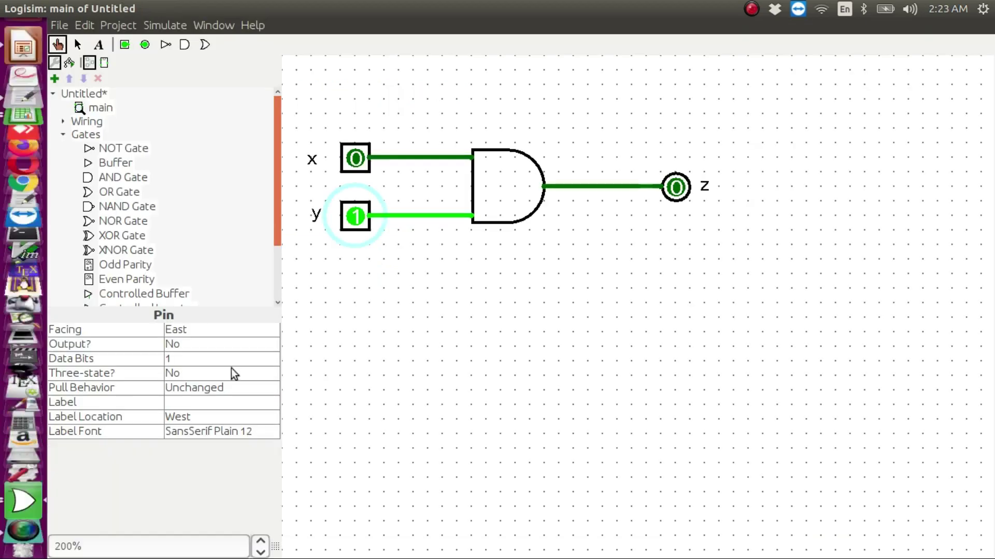
{"action": "left_click", "coordinate": [353, 227]}
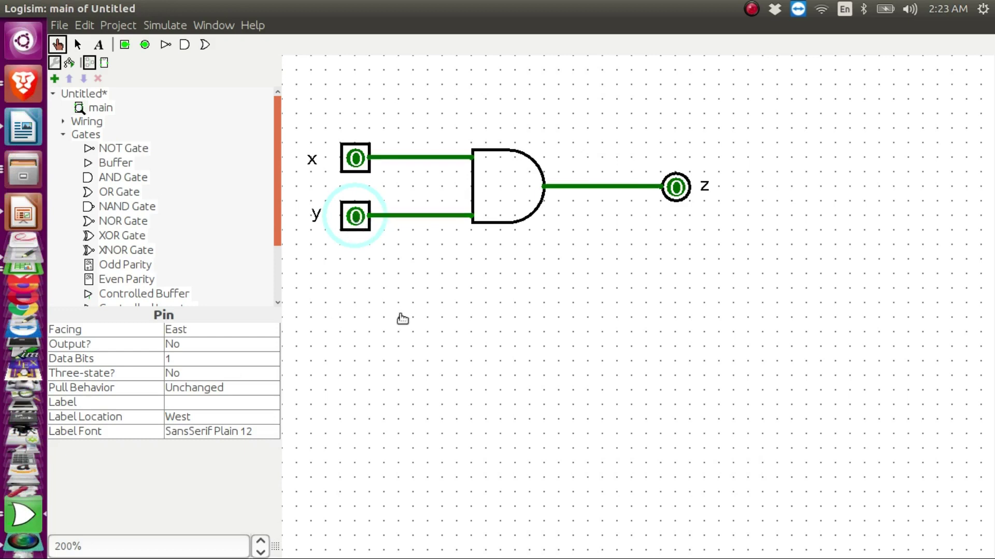
{"action": "left_click", "coordinate": [357, 162]}
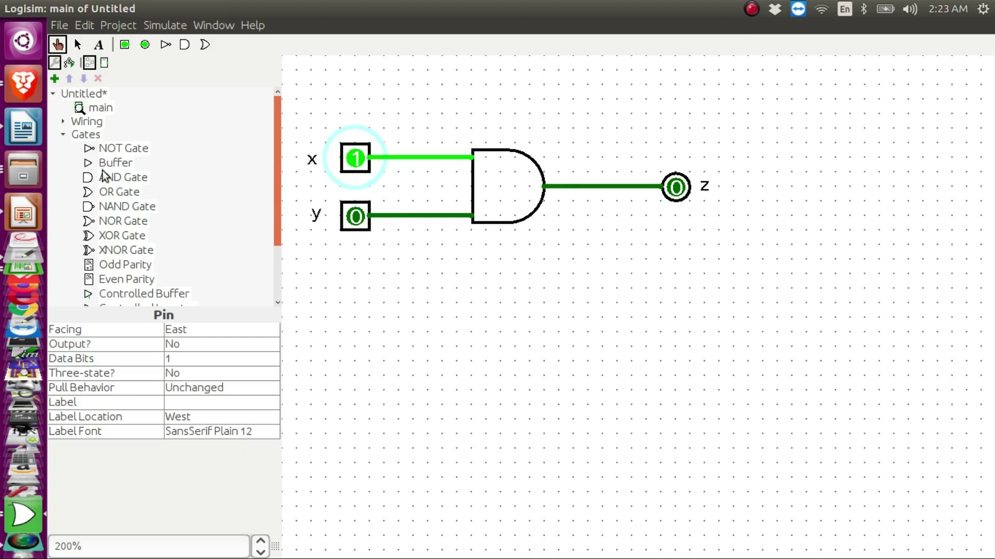
Switch to gedit and record 1, 0, 0 as the third truth table row
{"action": "left_click", "coordinate": [23, 294]}
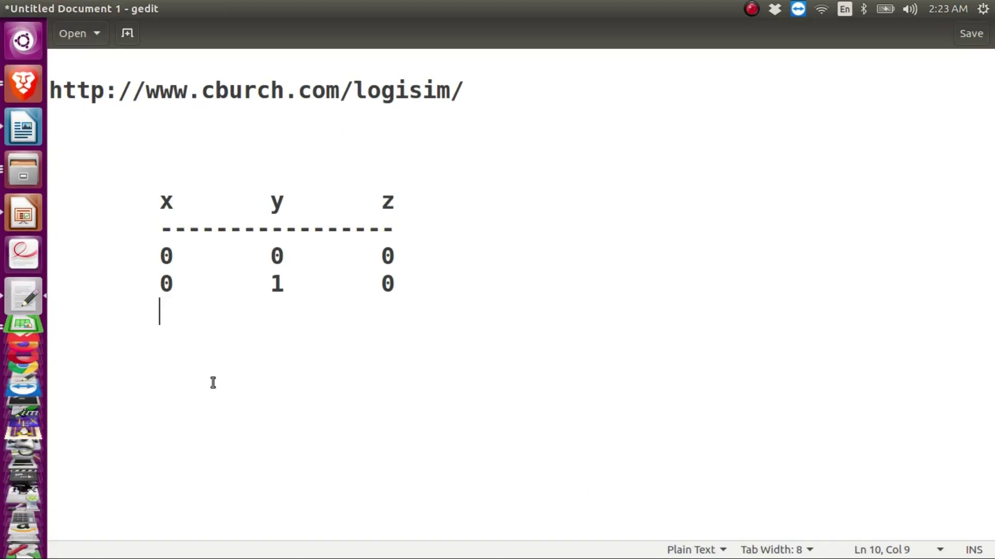
{"action": "type", "text": "1"}
{"action": "key", "text": "Tab"}
{"action": "type", "text": "0"}
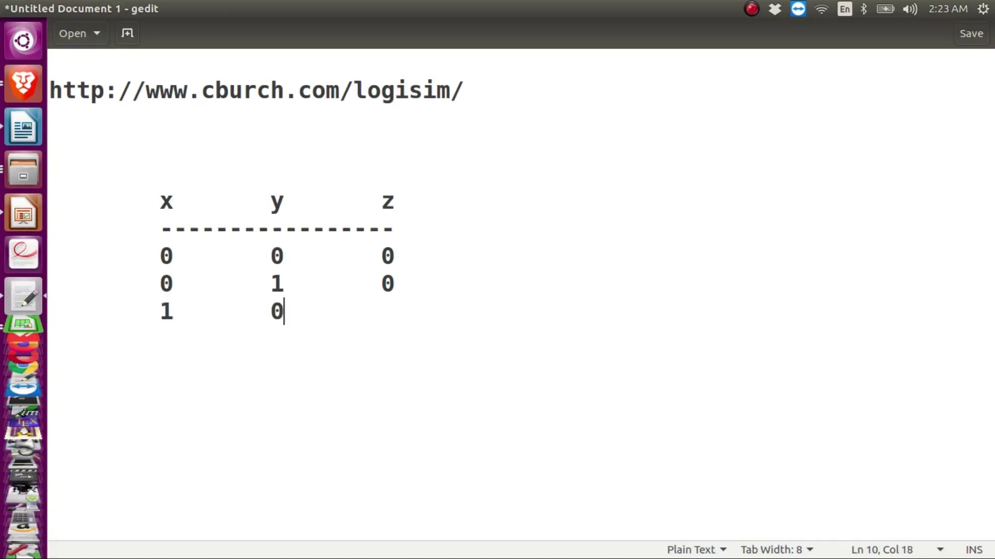
{"action": "key", "text": "Tab"}
{"action": "type", "text": "0"}
{"action": "key", "text": "Return"}
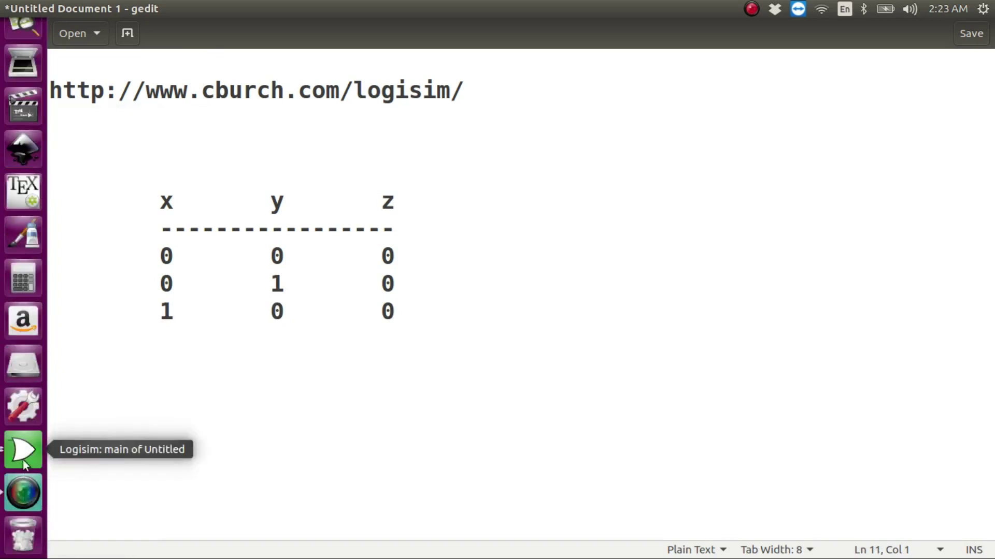
Set input y to 1 in Logisim and record 1, 1, 1 as the fourth truth table row in gedit
{"action": "left_click", "coordinate": [23, 456]}
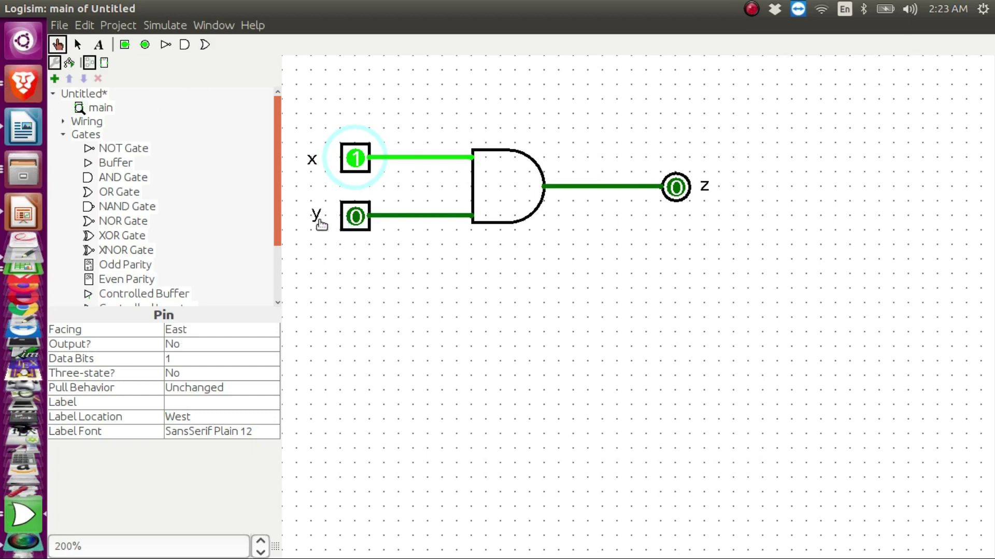
{"action": "left_click", "coordinate": [356, 219]}
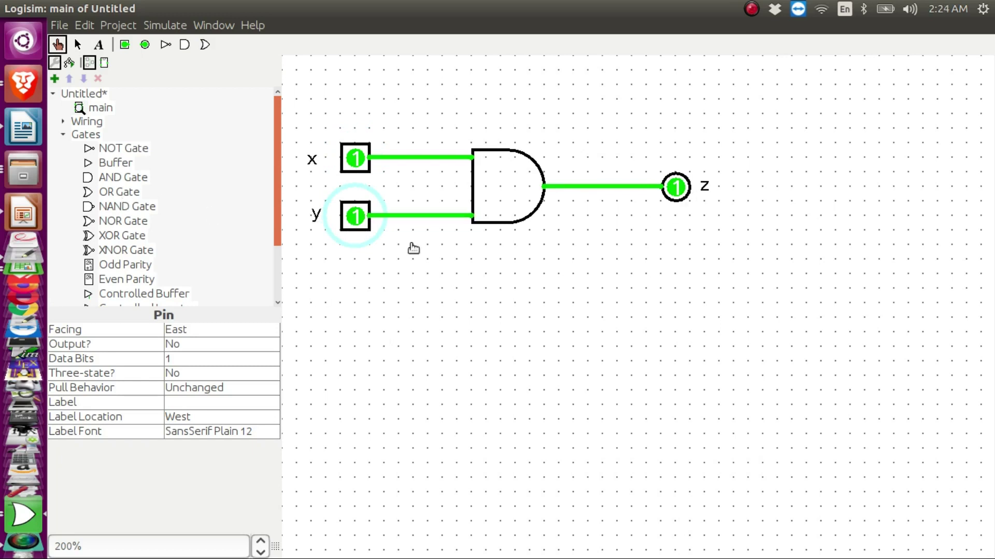
{"action": "left_click", "coordinate": [19, 265]}
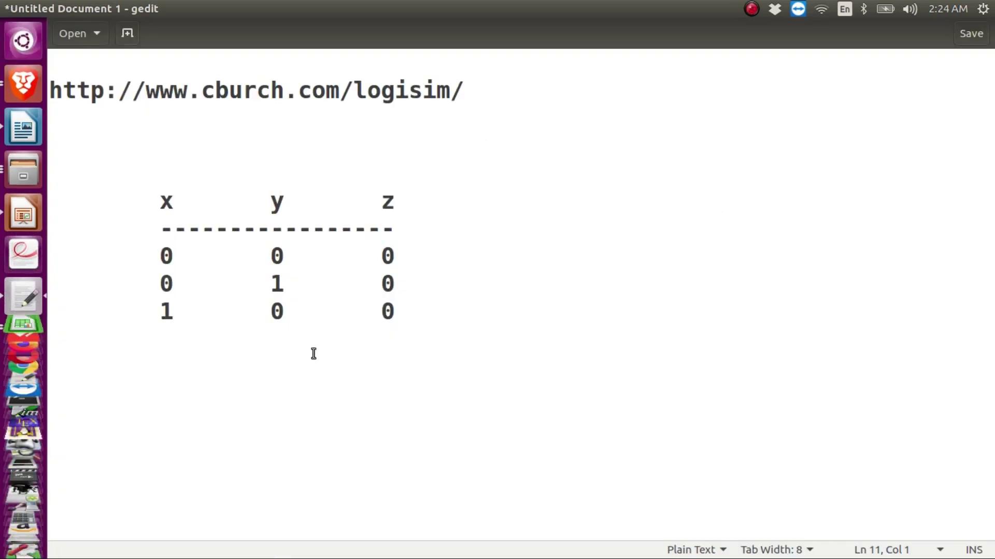
{"action": "key", "text": "Tab"}
{"action": "type", "text": "1"}
{"action": "key", "text": "Tab"}
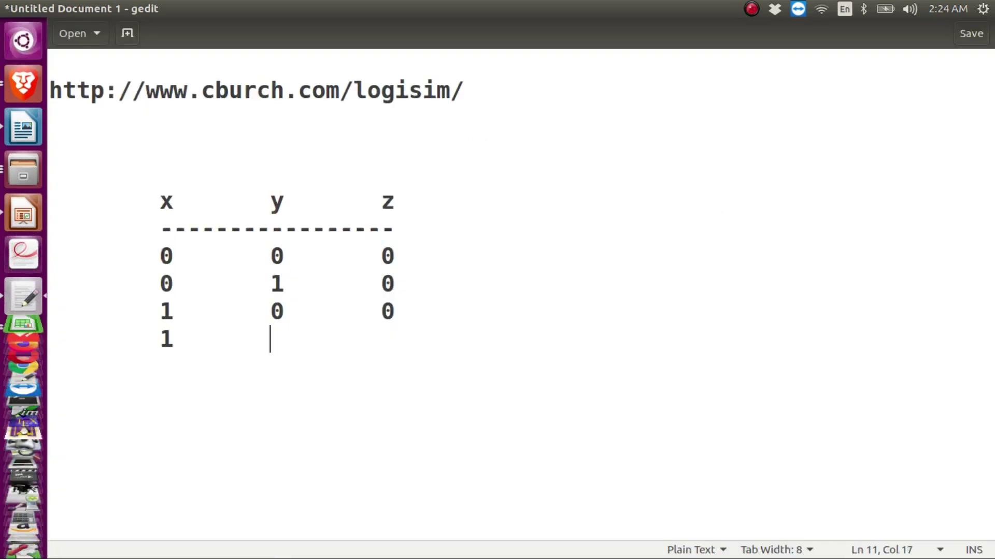
{"action": "type", "text": "1"}
{"action": "key", "text": "Tab"}
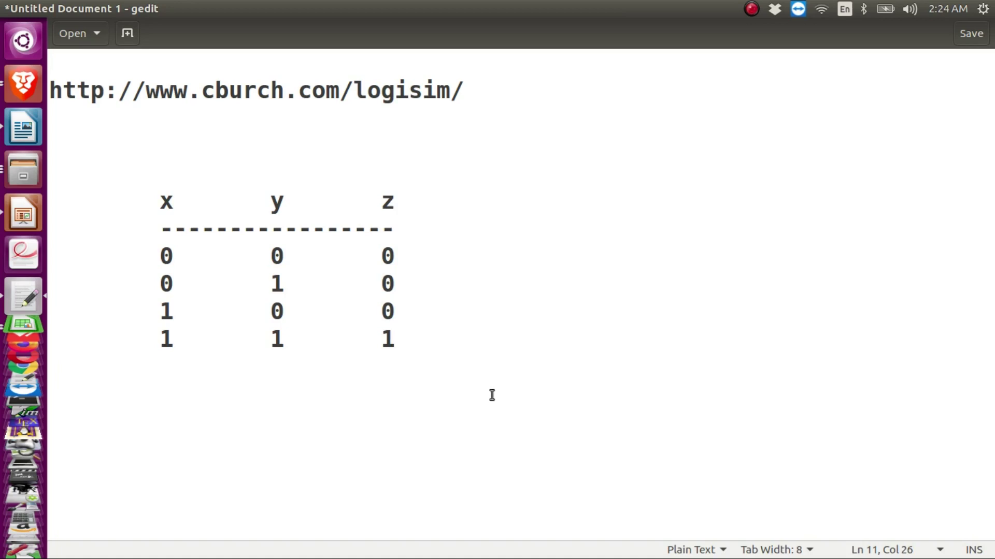
Add the indented caption TRUTH TABLE FOR THE AND GATE below the table, leaving one blank line between them
{"action": "key", "text": "Return"}
{"action": "key", "text": "Return"}
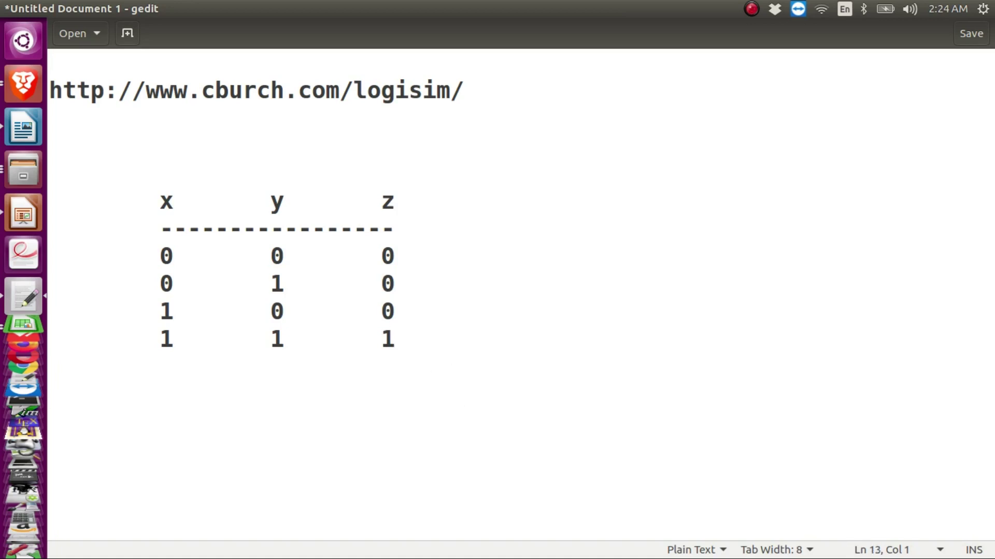
{"action": "key", "text": "Tab"}
{"action": "type", "text": "TRUTH TABLE"}
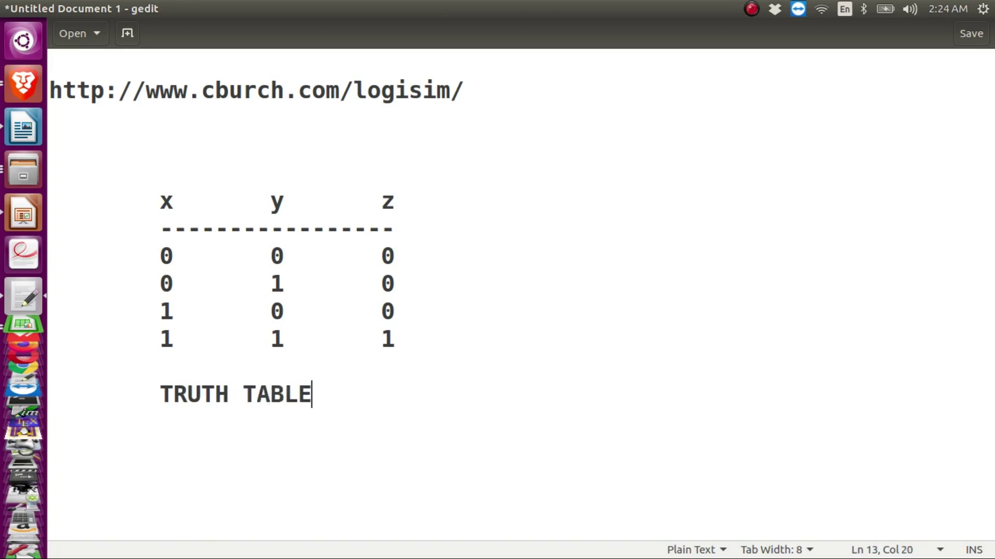
{"action": "type", "text": " FOR T"}
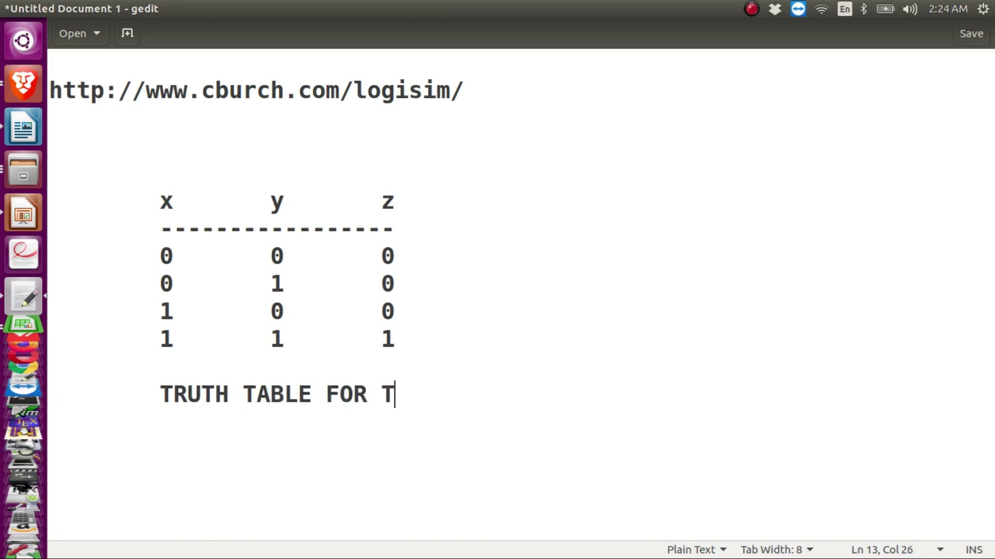
{"action": "type", "text": "HE AN"}
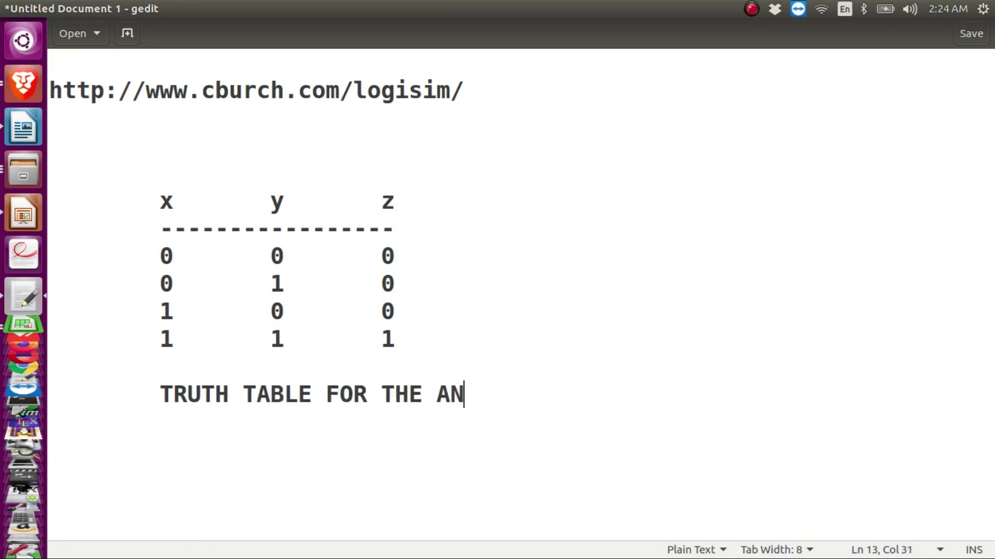
{"action": "type", "text": "D GATE"}
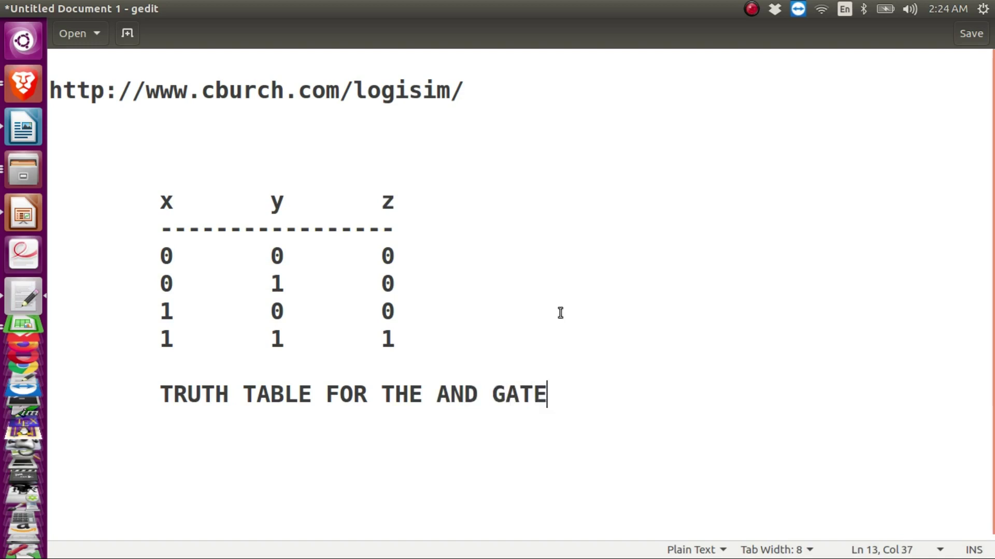
Review the truth table by highlighting the caption, the x, y and z headings, and the input and output values of the first two rows
{"action": "left_click_drag", "start_coordinate": [159, 394], "coordinate": [311, 399]}
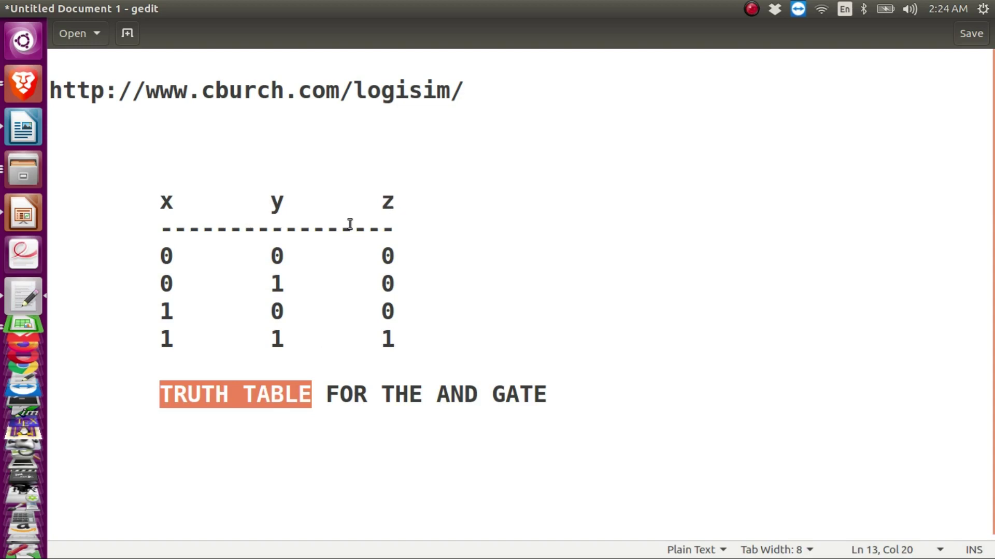
{"action": "left_click_drag", "start_coordinate": [164, 190], "coordinate": [282, 203]}
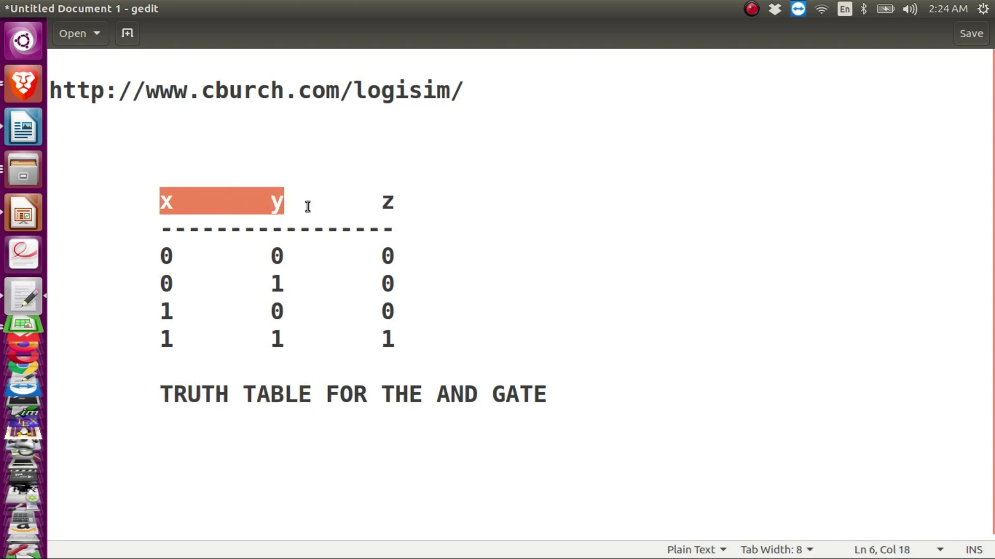
{"action": "left_click_drag", "start_coordinate": [366, 203], "coordinate": [399, 206]}
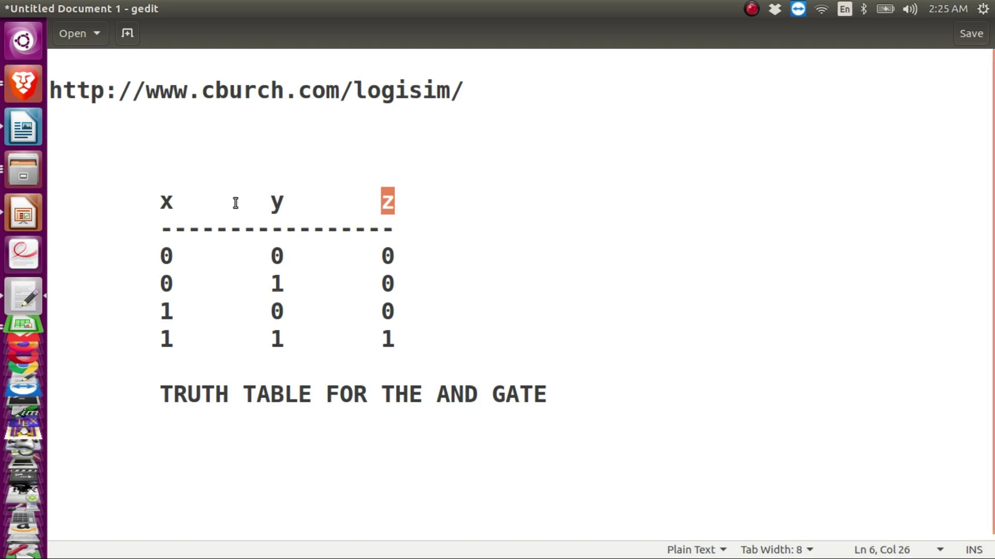
{"action": "left_click_drag", "start_coordinate": [148, 208], "coordinate": [400, 203]}
{"action": "left_click", "coordinate": [164, 255]}
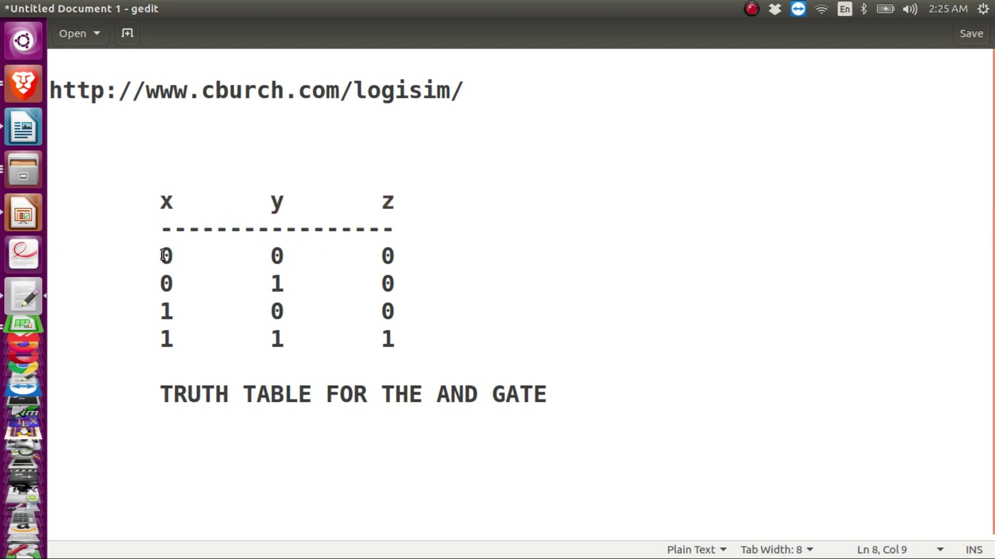
{"action": "left_click_drag", "start_coordinate": [163, 255], "coordinate": [291, 261]}
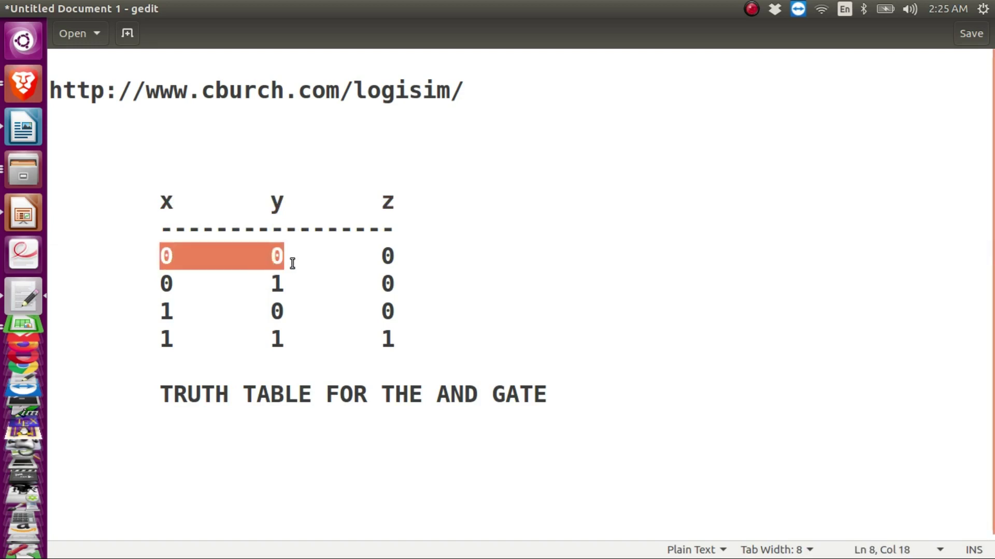
{"action": "left_click_drag", "start_coordinate": [381, 255], "coordinate": [394, 256]}
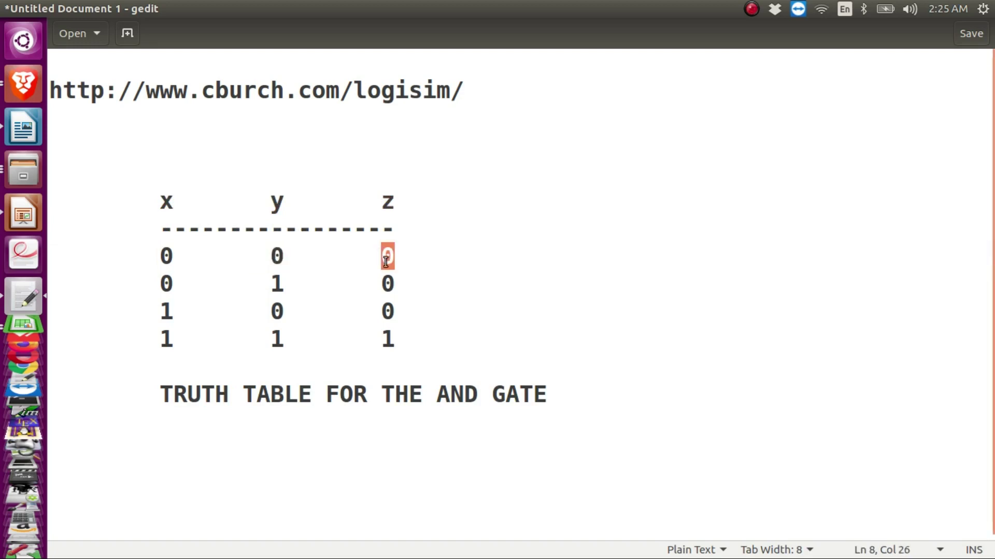
{"action": "left_click", "coordinate": [164, 283]}
{"action": "left_click_drag", "start_coordinate": [164, 284], "coordinate": [281, 286]}
{"action": "left_click", "coordinate": [158, 206]}
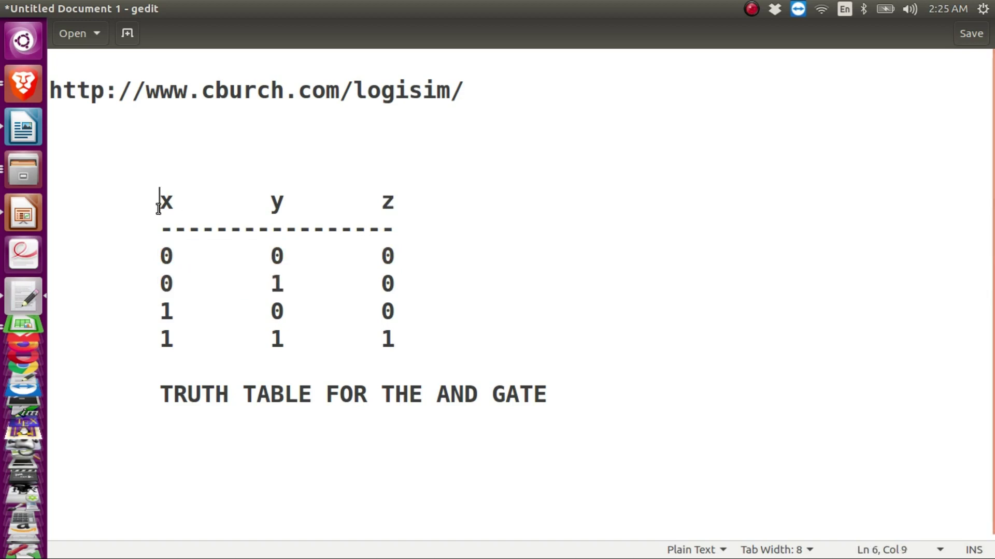
{"action": "left_click_drag", "start_coordinate": [159, 210], "coordinate": [291, 215]}
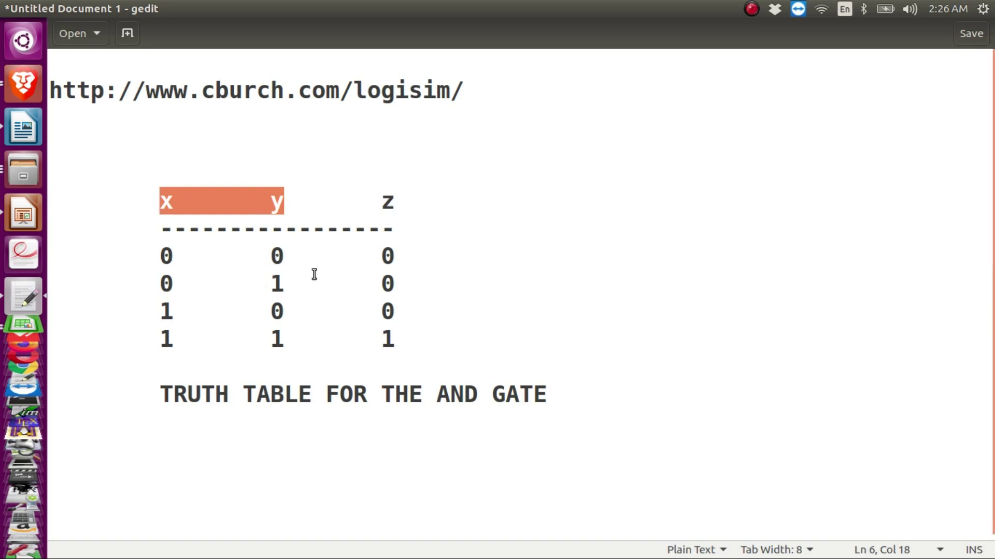
{"action": "left_click_drag", "start_coordinate": [165, 256], "coordinate": [394, 257]}
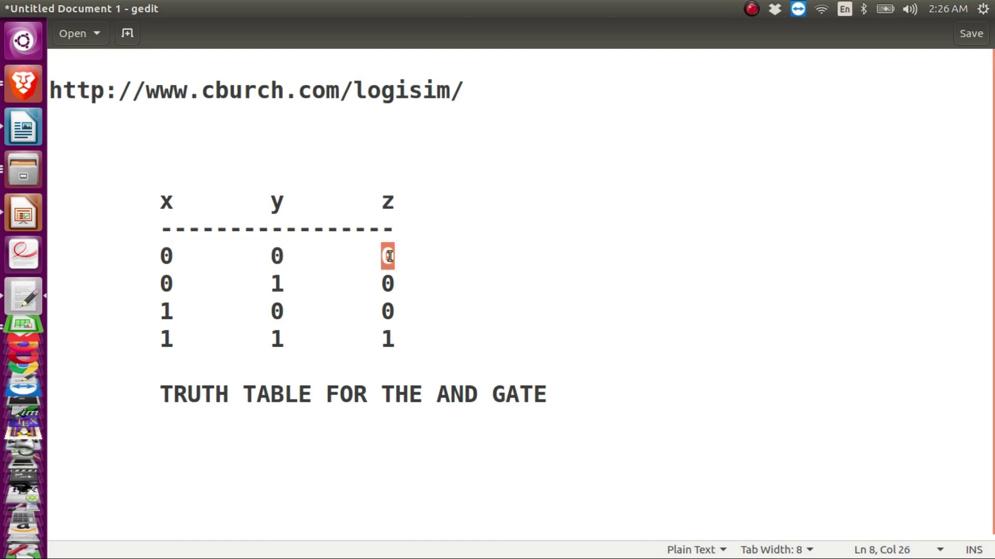
{"action": "left_click_drag", "start_coordinate": [161, 296], "coordinate": [290, 285]}
{"action": "left_click_drag", "start_coordinate": [374, 288], "coordinate": [395, 285]}
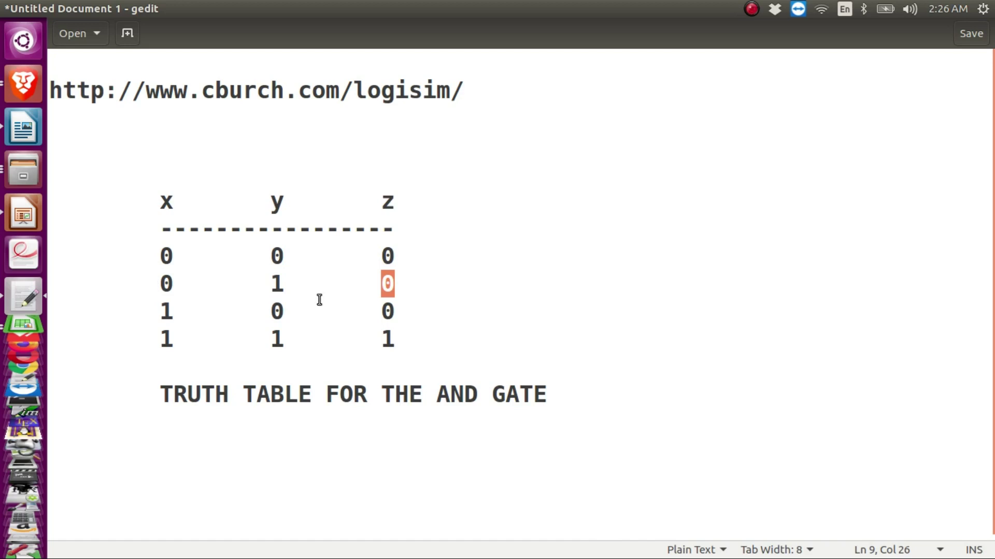
Compare the gedit truth table with the AND Gate reference table in the LibreOffice Writer document, and return to the Logisim circuit
{"action": "left_click", "coordinate": [24, 133]}
{"action": "scroll", "coordinate": [356, 277], "scroll_direction": "down", "scroll_amount": 5}
{"action": "scroll", "coordinate": [356, 277], "scroll_direction": "down", "scroll_amount": 8}
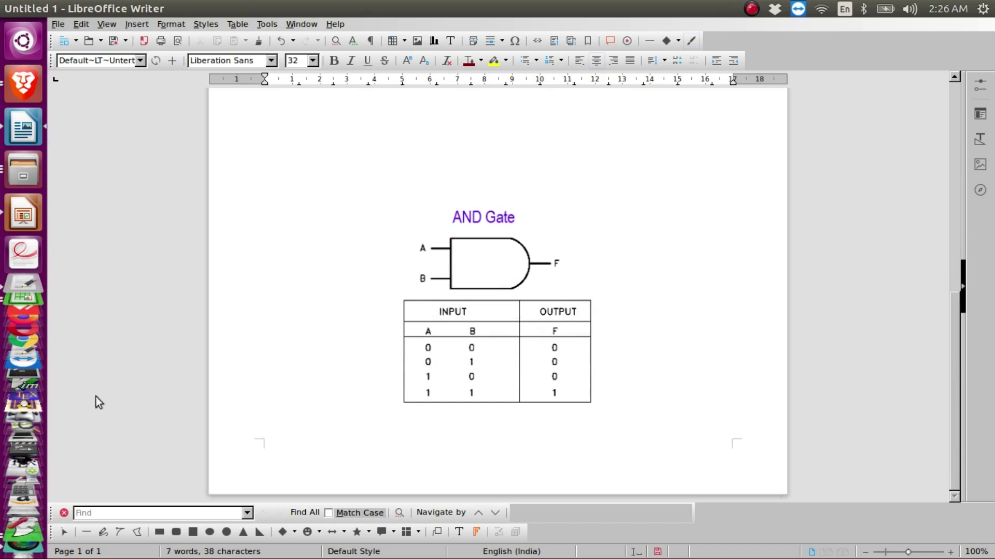
{"action": "scroll", "coordinate": [15, 95], "scroll_direction": "up", "scroll_amount": 2}
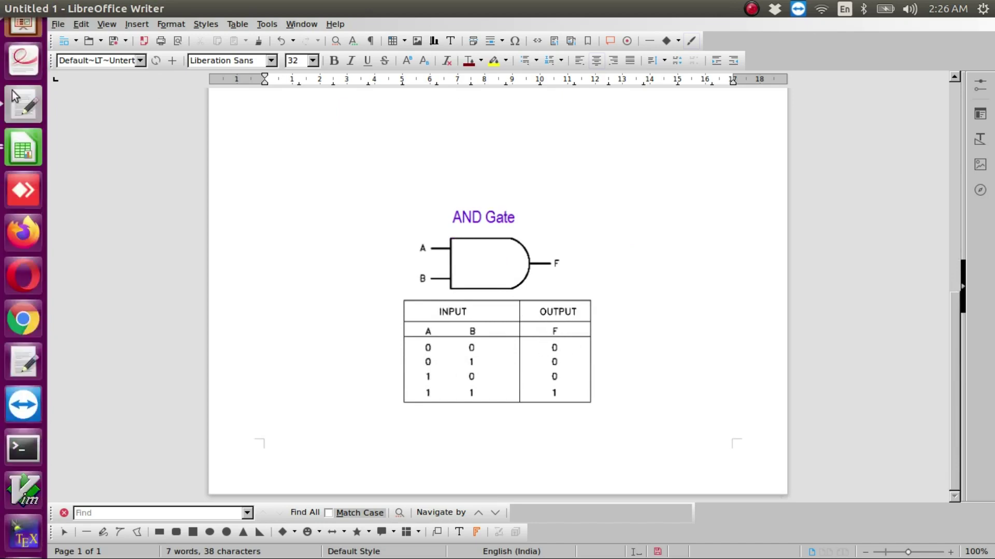
{"action": "left_click", "coordinate": [16, 96]}
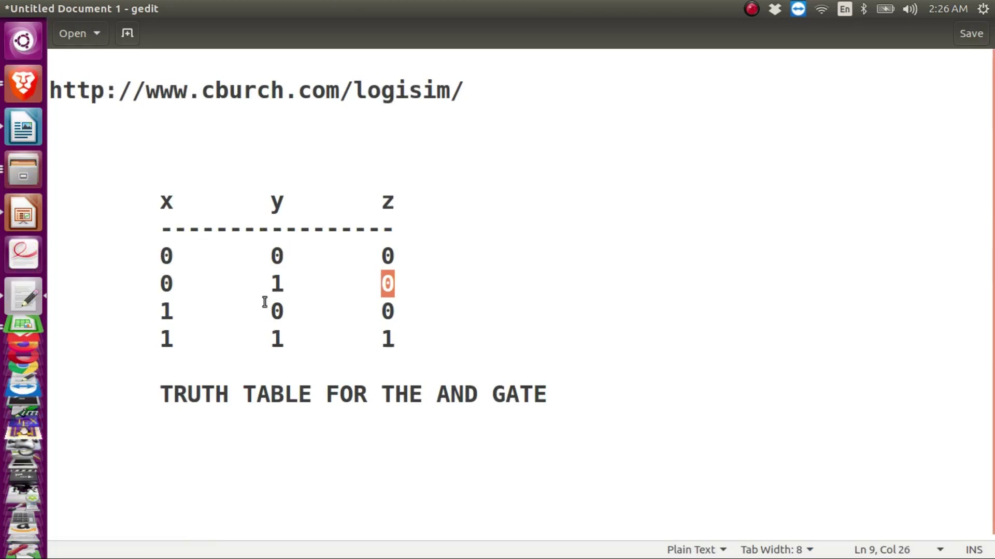
{"action": "left_click", "coordinate": [27, 135]}
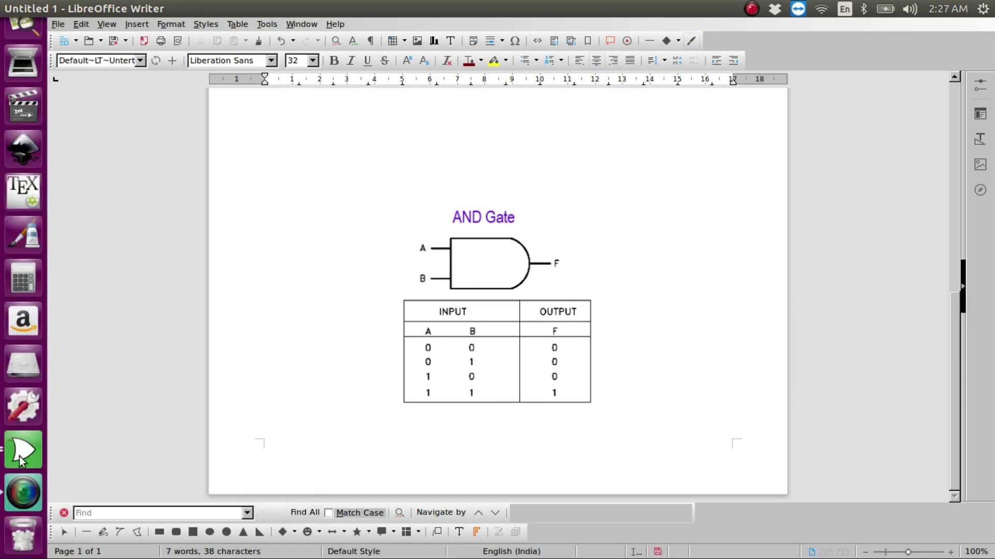
{"action": "left_click", "coordinate": [20, 456]}
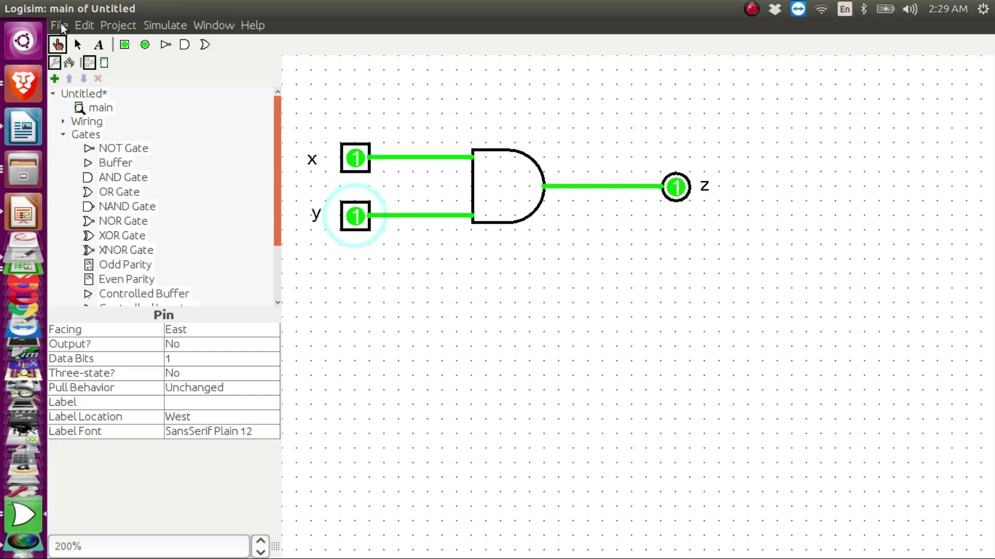
Save the circuit as a Logisim project named andgate in the Logisim folder inside 01Work
{"action": "left_click", "coordinate": [61, 25]}
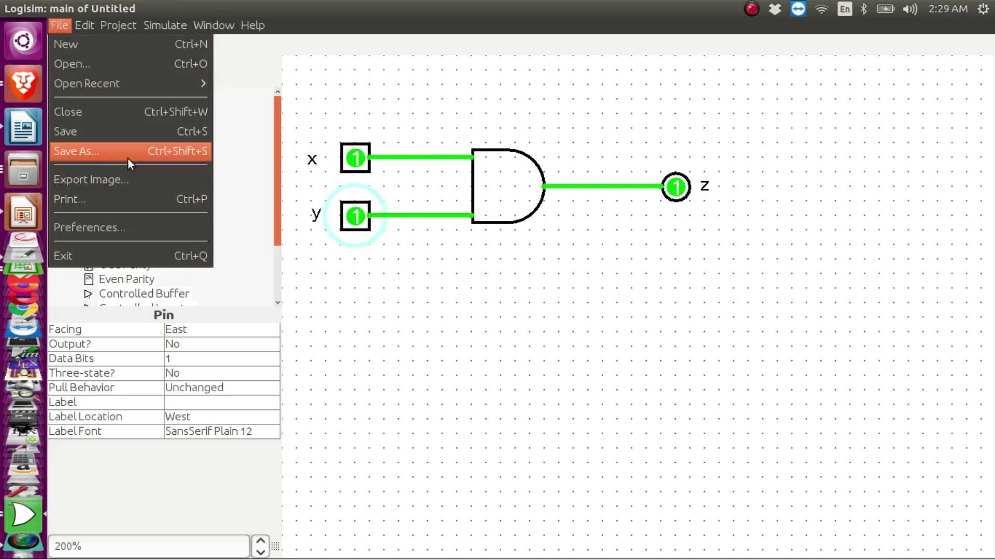
{"action": "left_click", "coordinate": [91, 151]}
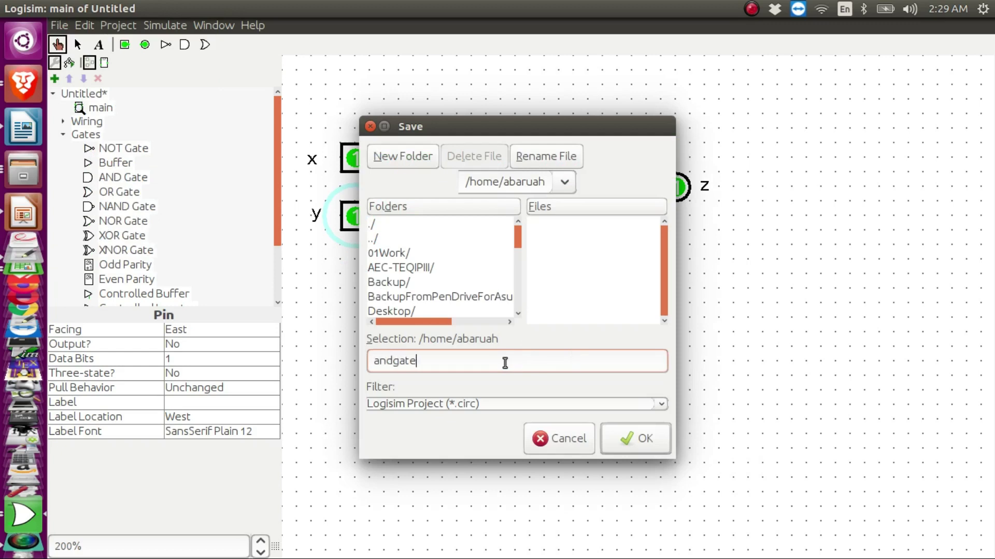
{"action": "double_click", "coordinate": [394, 257]}
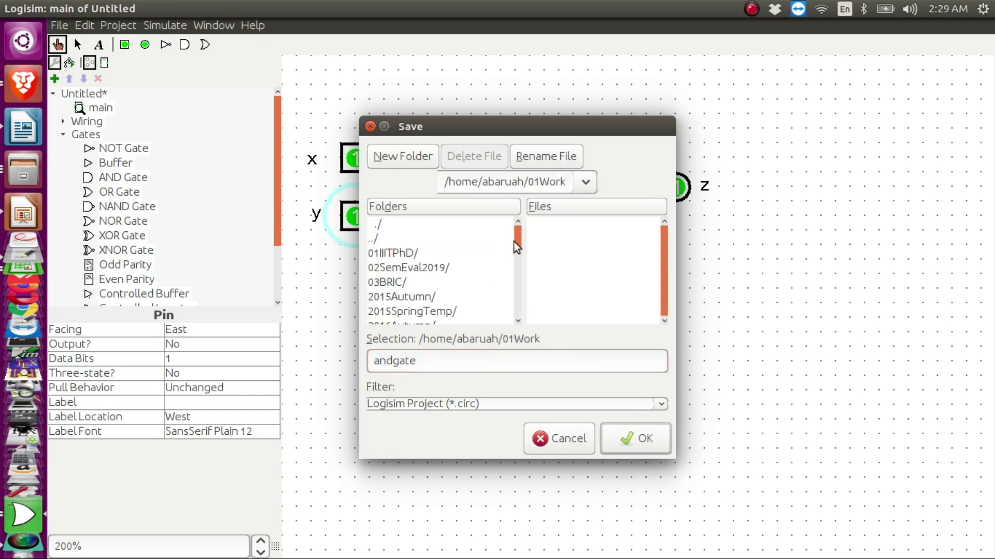
{"action": "left_click_drag", "start_coordinate": [515, 242], "coordinate": [515, 298]}
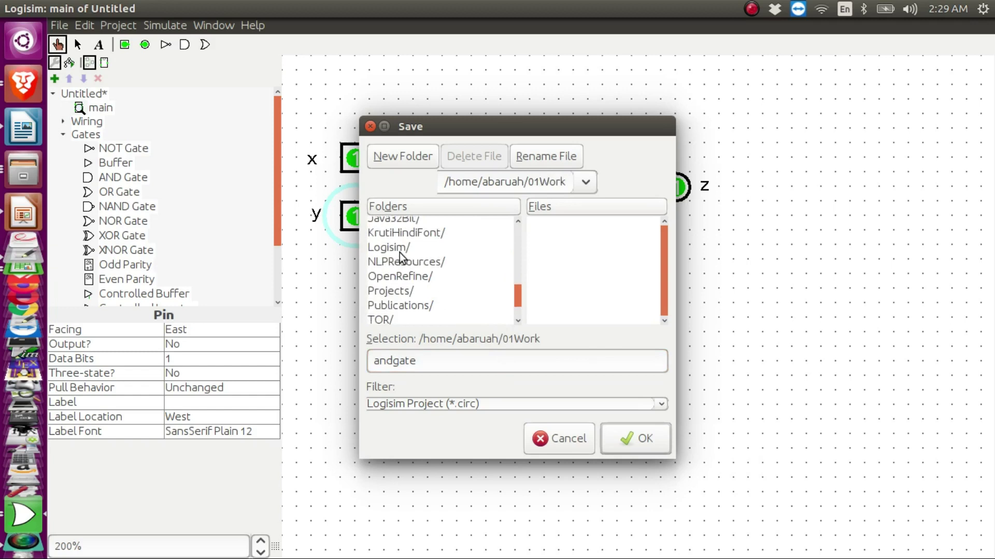
{"action": "double_click", "coordinate": [400, 251]}
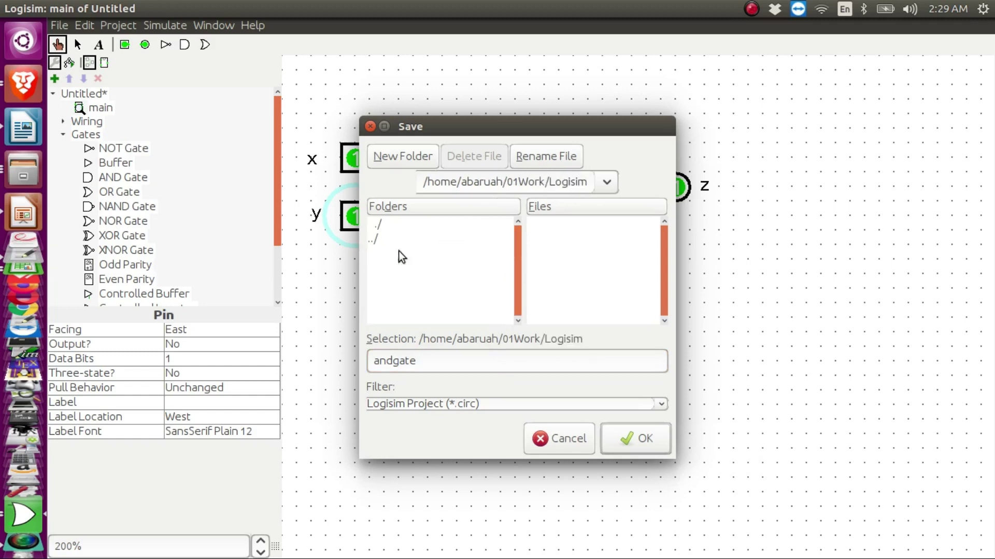
{"action": "left_click", "coordinate": [633, 441]}
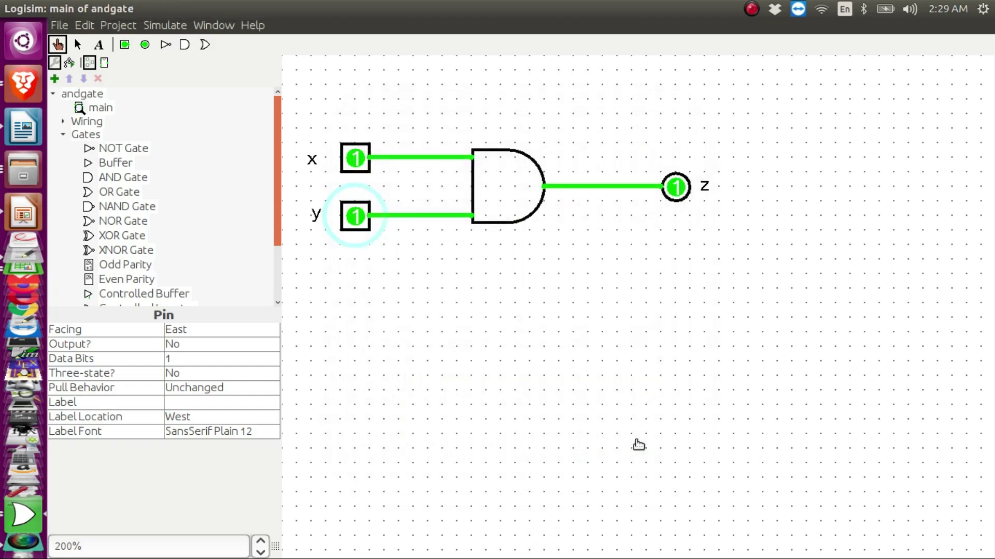
Check the saved andgate.circ file in the file manager's Logisim folder, and switch to the AND Gate reference document in LibreOffice Writer
{"action": "left_click", "coordinate": [22, 168]}
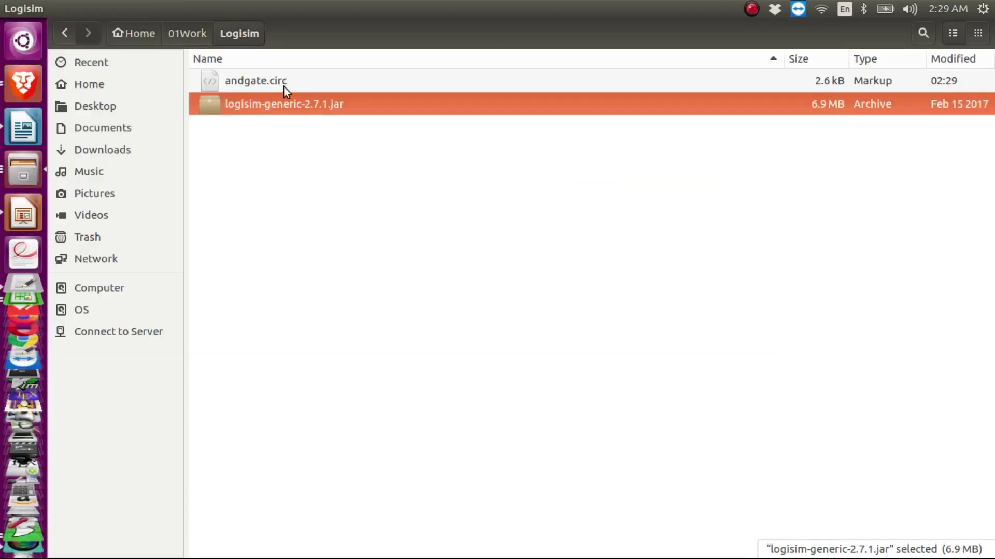
{"action": "left_click", "coordinate": [284, 82]}
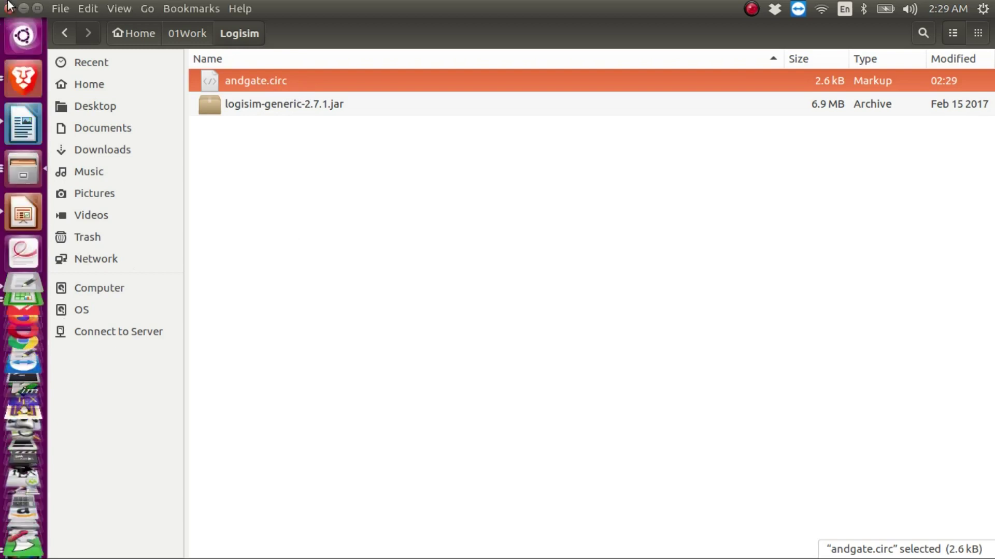
{"action": "left_click", "coordinate": [32, 140]}
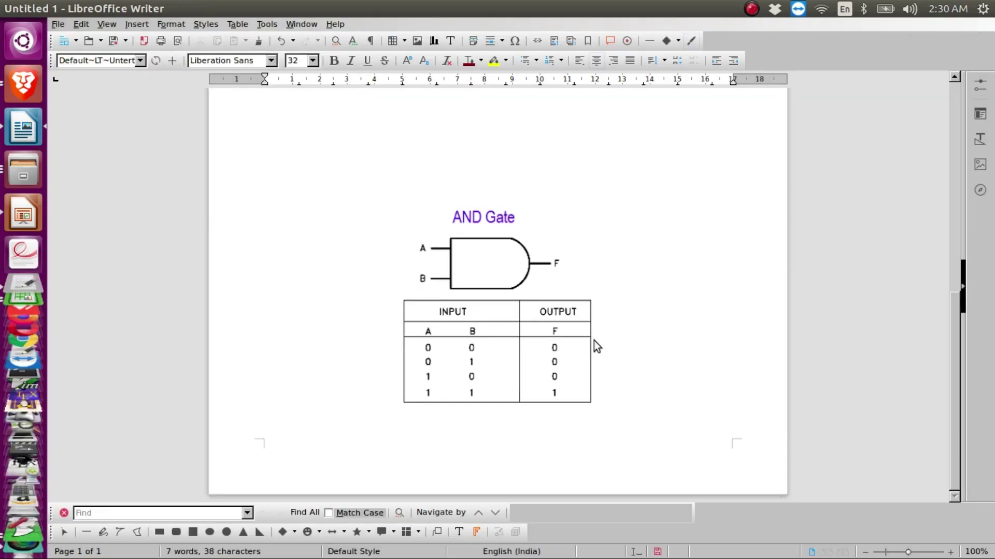